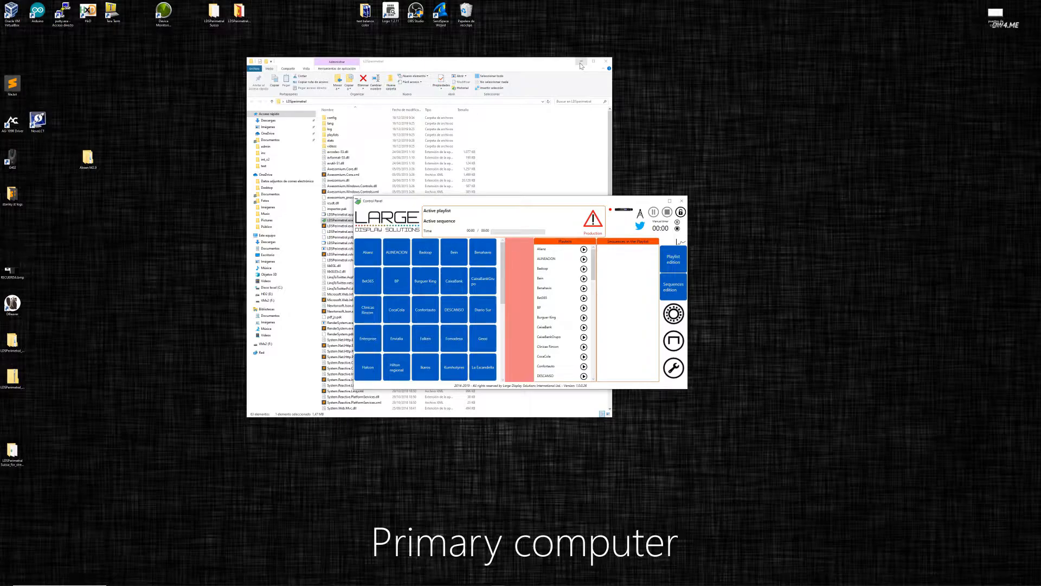
- Minimize the folder window and show the sequences in the ALINEACION playlist
left_click(581, 63)
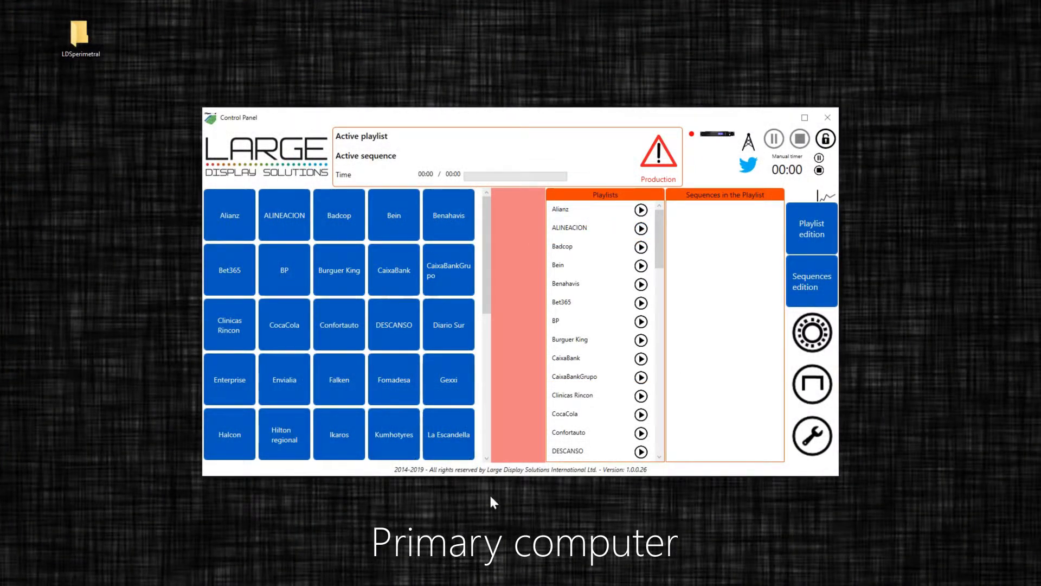
left_click(597, 232)
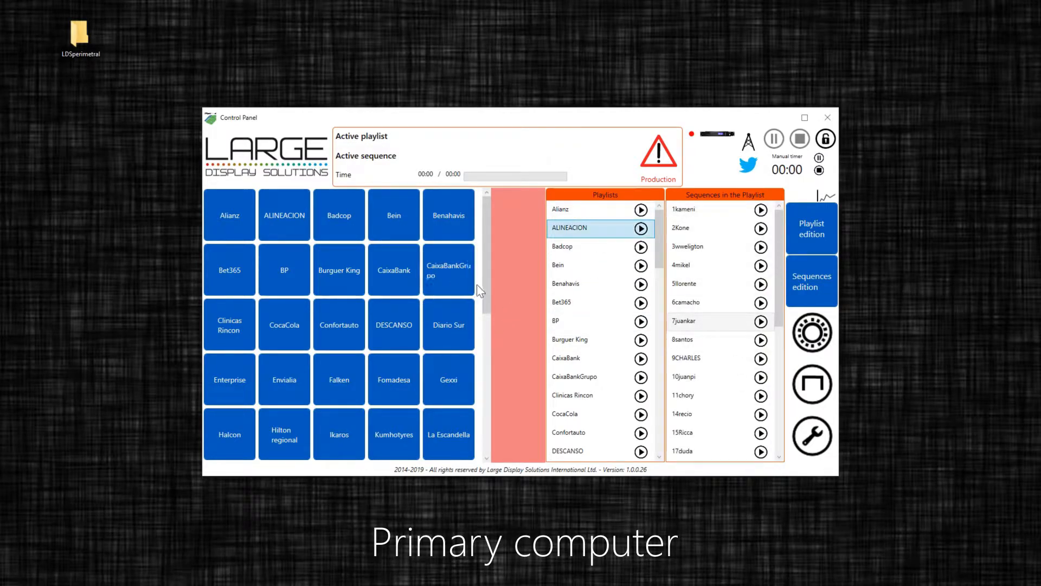
- Play the Kumhotyres playlist, keep the control panel clear of the video output, and stop the playback
left_click_drag(484, 268, 481, 349)
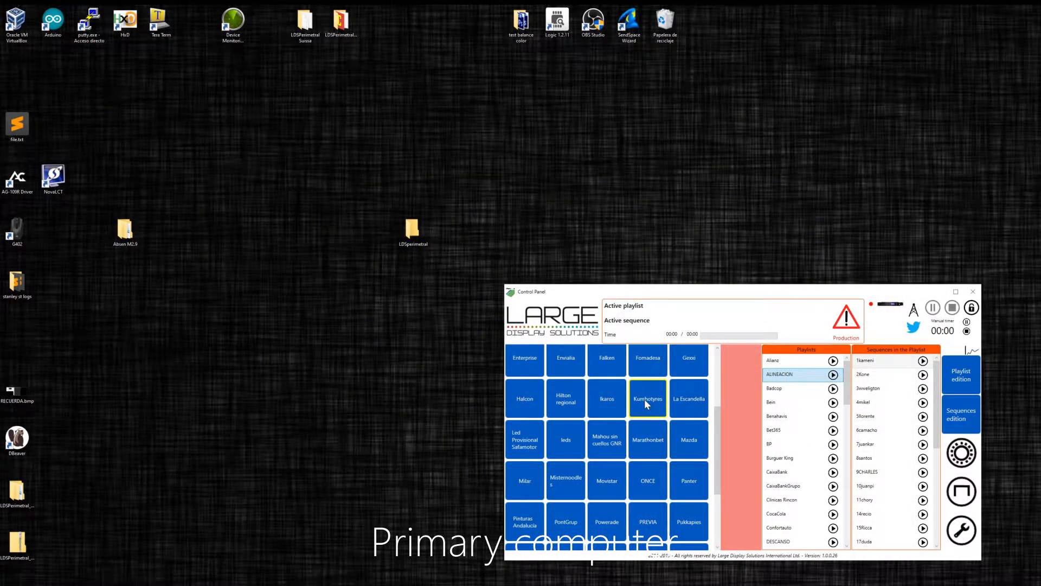
left_click(645, 402)
left_click_drag(866, 298, 562, 144)
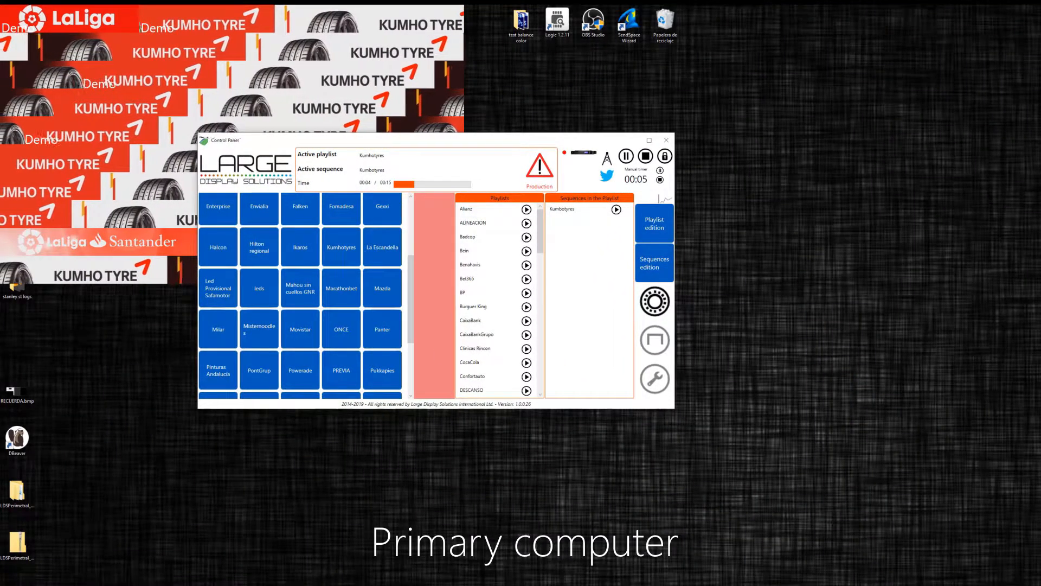
left_click_drag(529, 142, 709, 304)
left_click(826, 317)
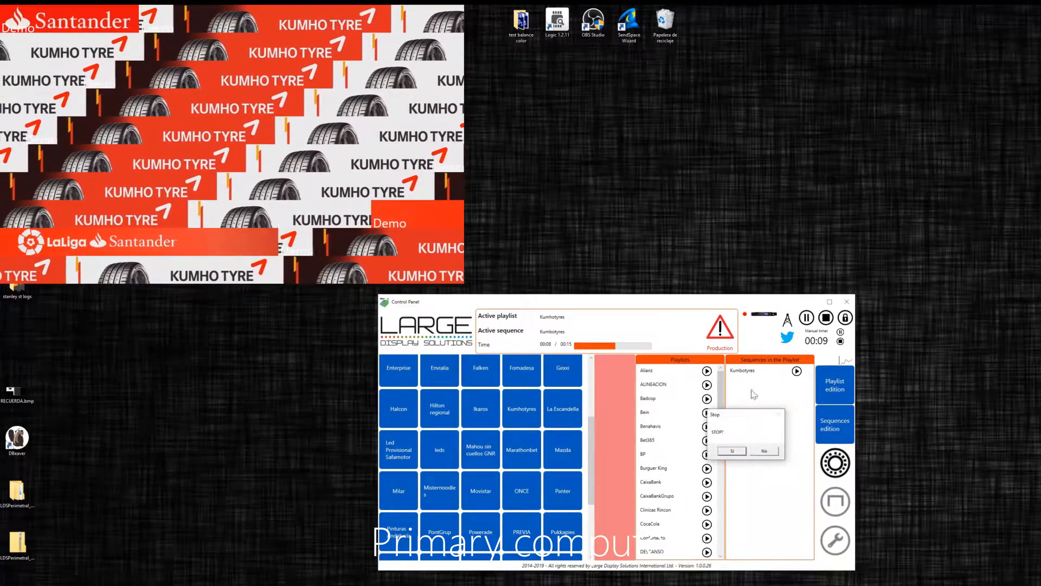
left_click(722, 452)
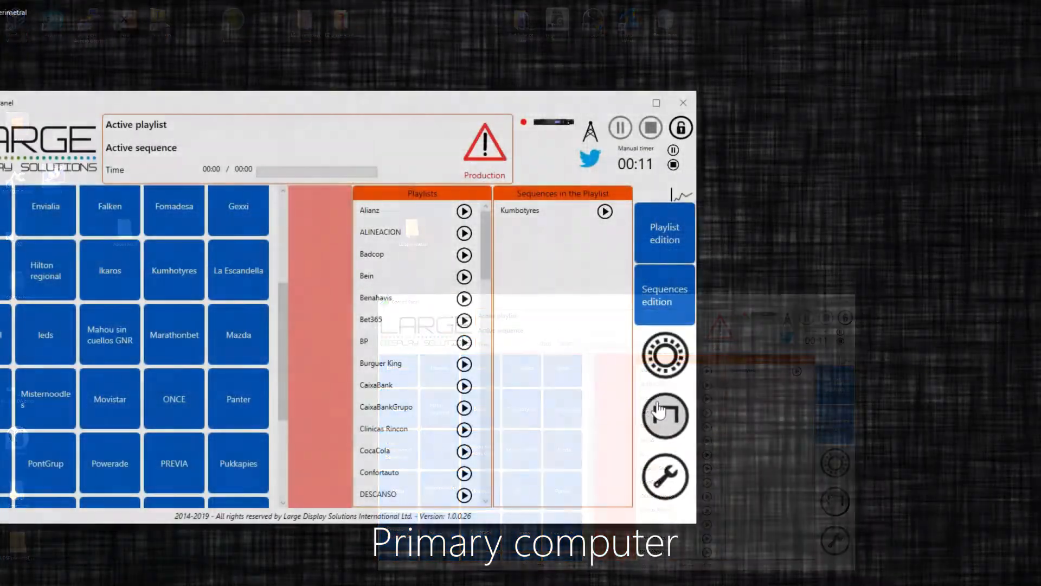
- Open the perimeter system definition and save its settings
left_click(835, 502)
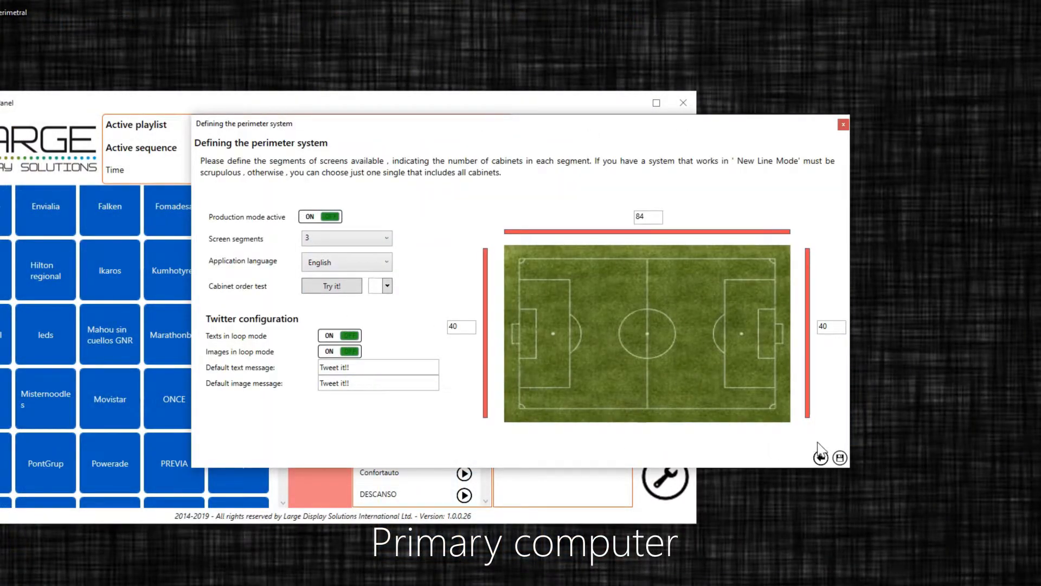
left_click(840, 457)
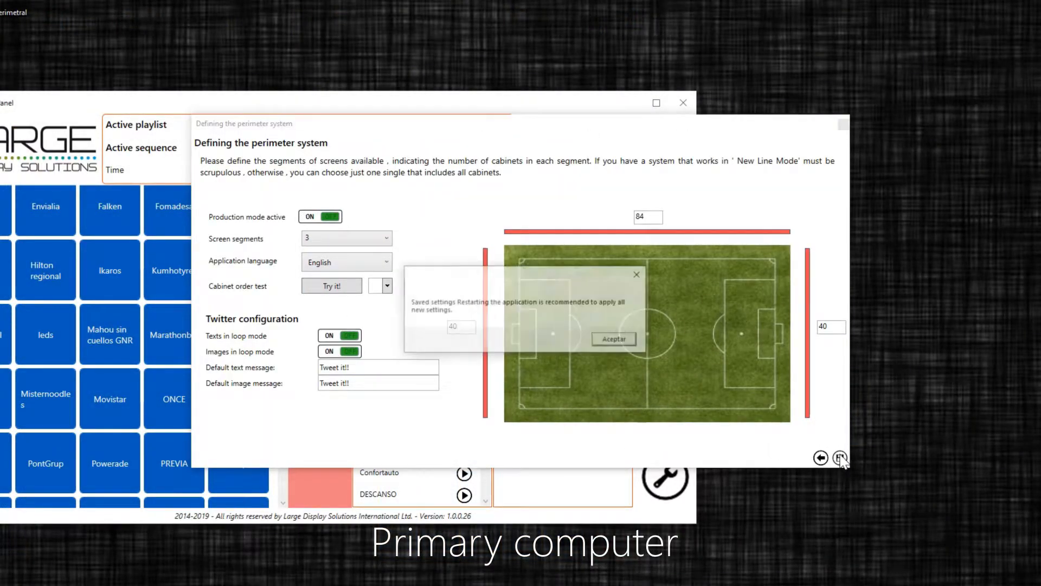
left_click(616, 340)
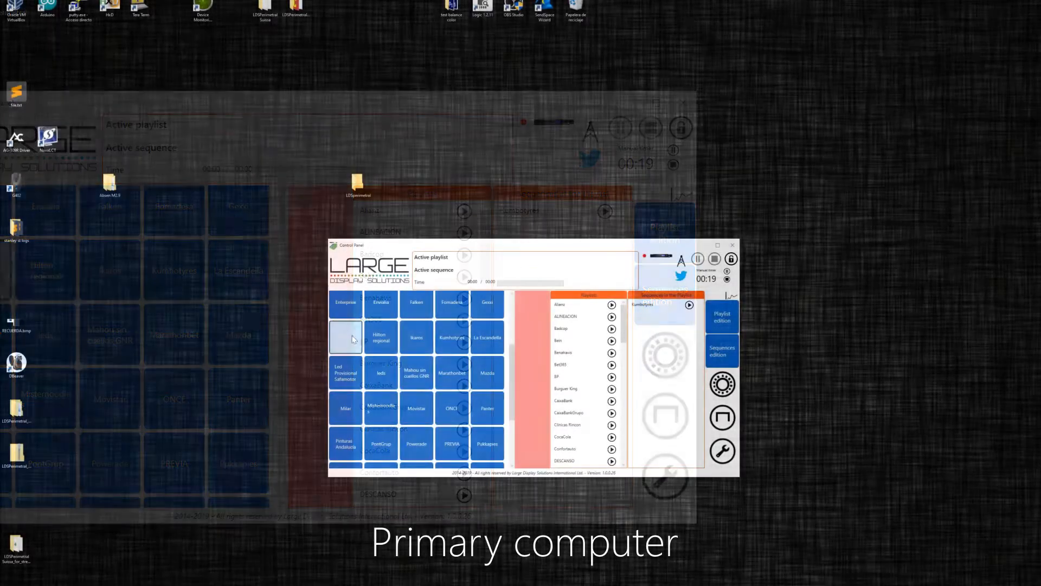
- Play the Halcon playlist from its tile and stop the playback
left_click(353, 339)
left_click_drag(576, 250, 549, 266)
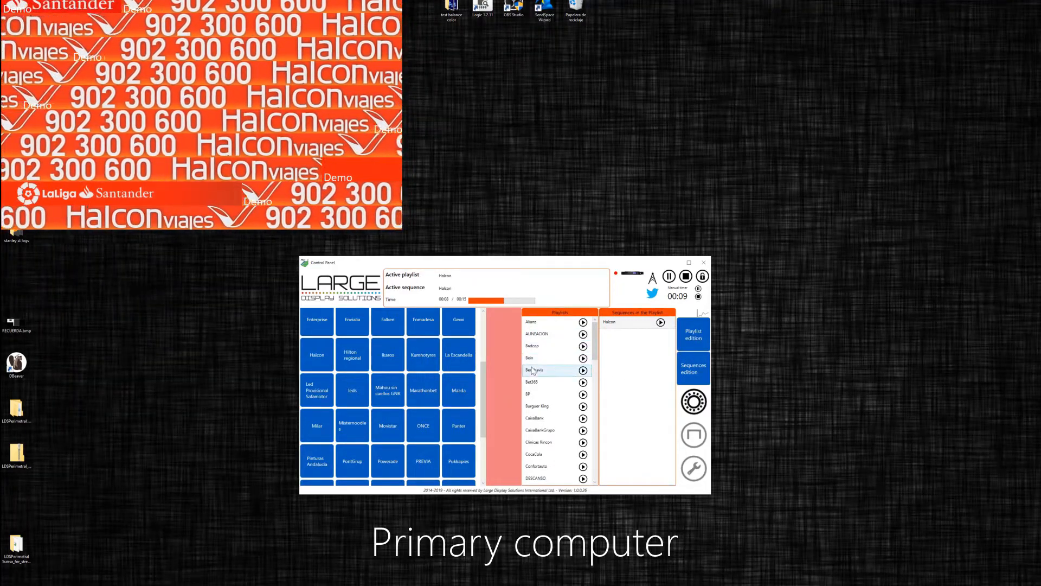
left_click(686, 276)
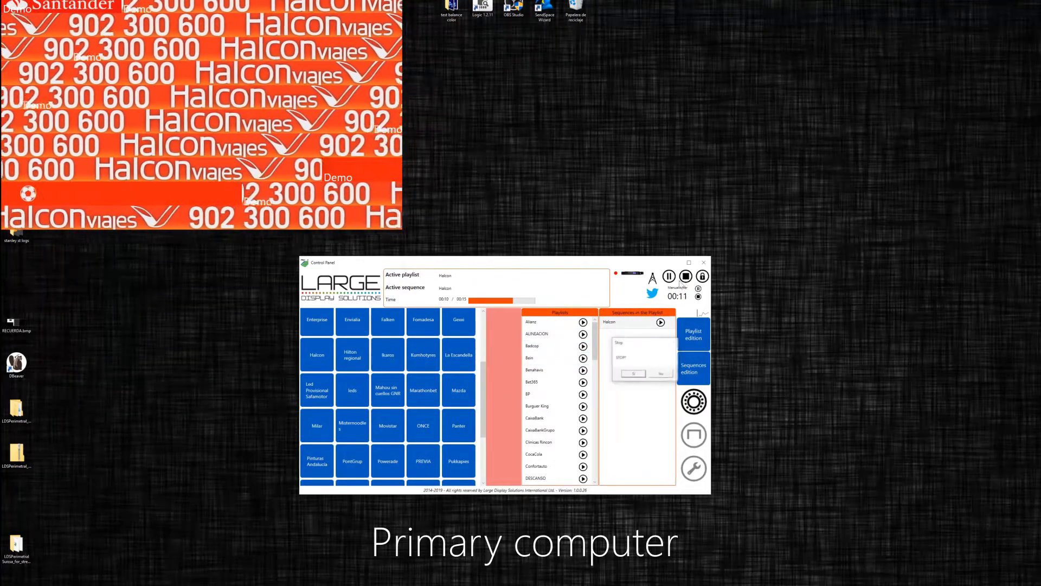
left_click(633, 375)
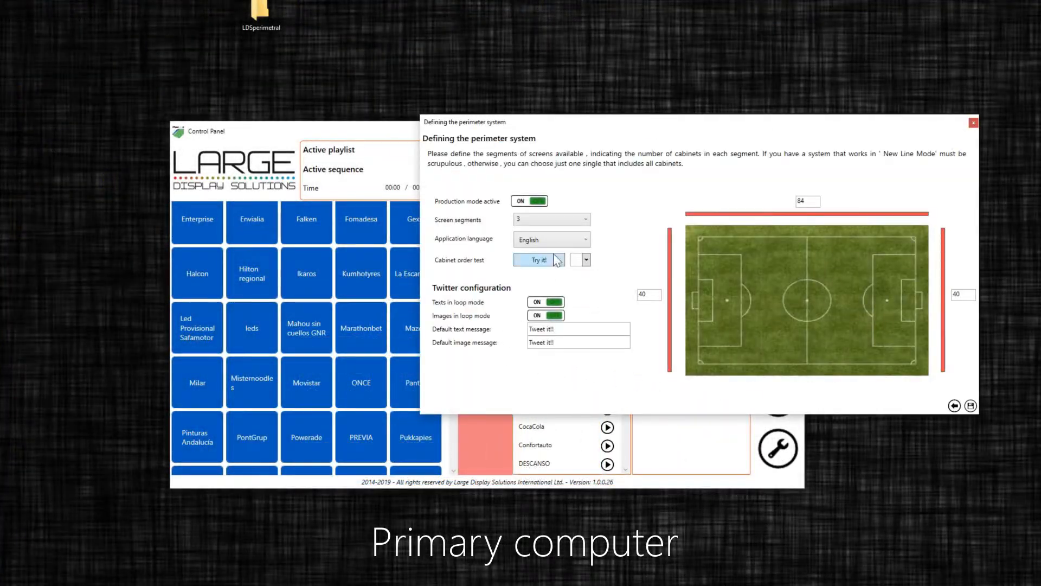
- Turn off production mode in the perimeter system definition and save the settings
left_click(522, 202)
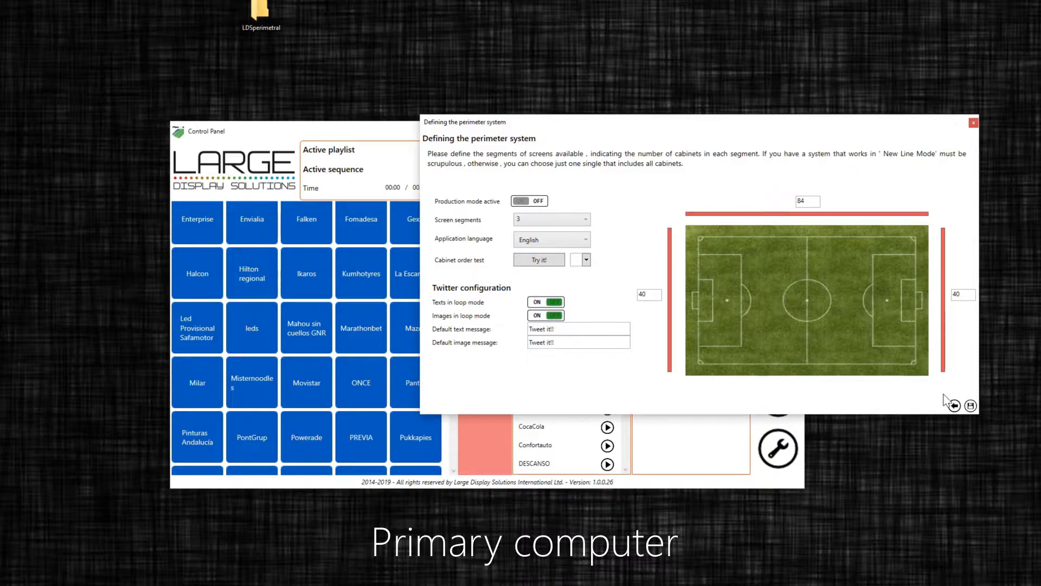
left_click(972, 406)
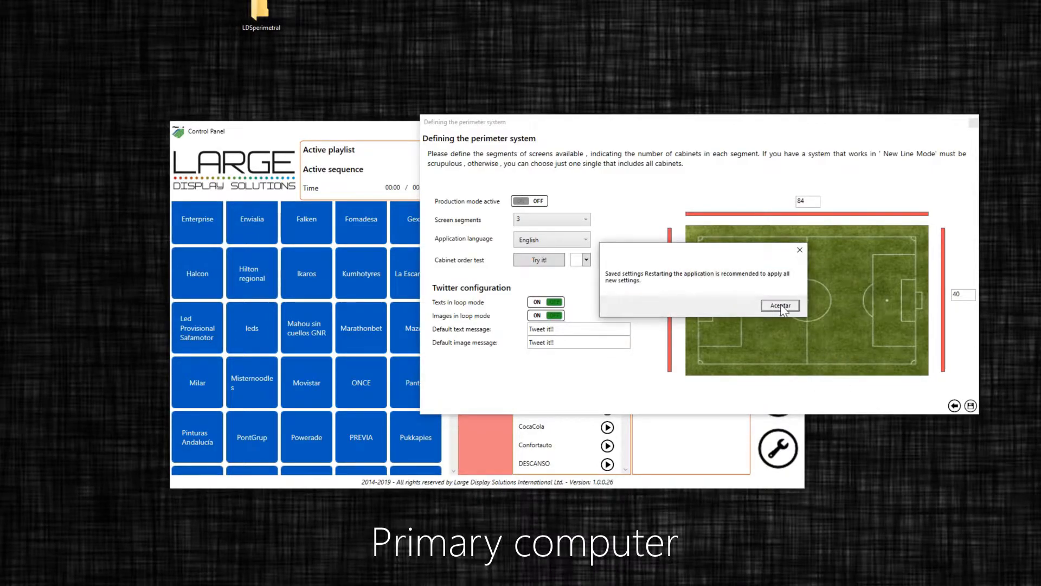
left_click(776, 306)
- Open the system configuration with the cabinet dimensions and monitor video output, and save its settings
left_click(786, 450)
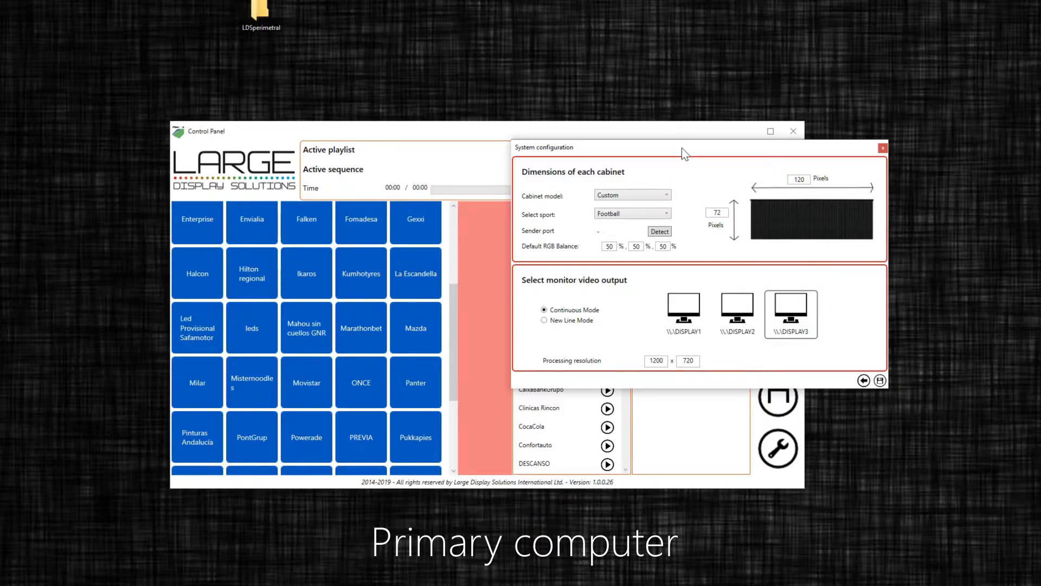
left_click_drag(682, 147, 603, 61)
left_click(801, 293)
left_click(785, 306)
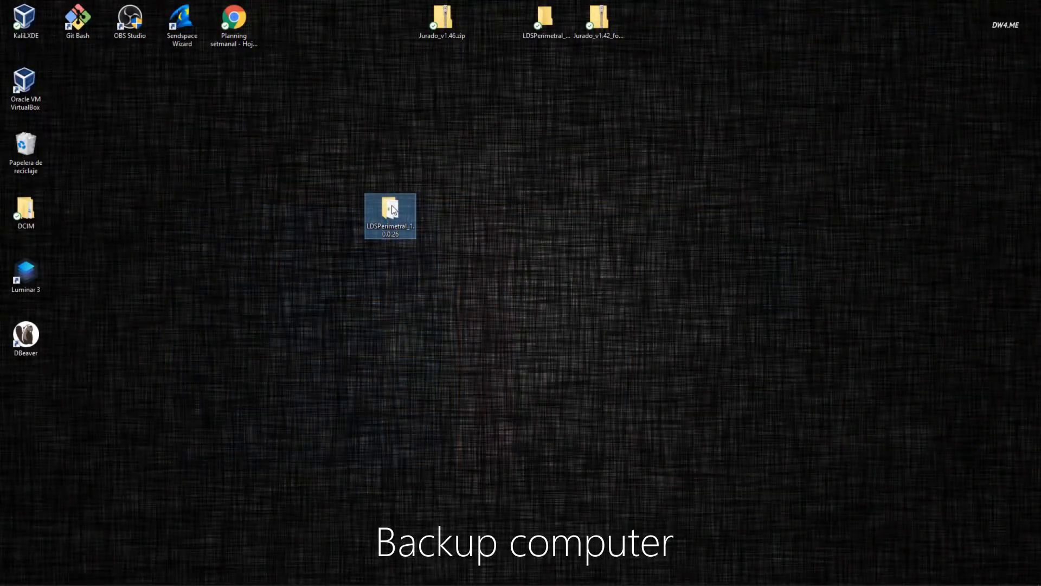
- On the backup computer, launch LDSPerimetral.exe from the LDSPerimetral_1.0.0.26 folder and continue in the demo version
double_click(392, 209)
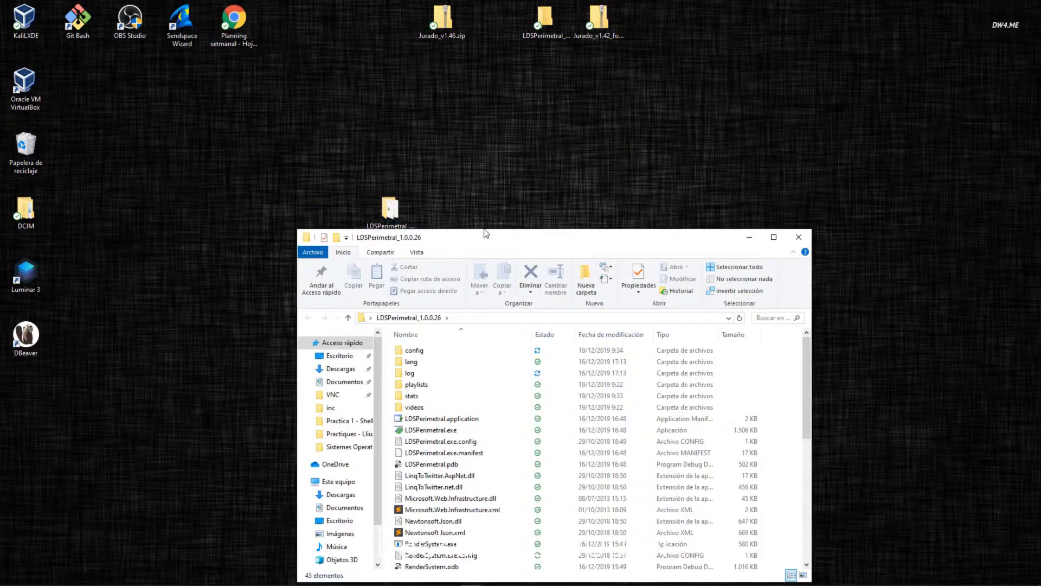
left_click_drag(481, 239, 426, 145)
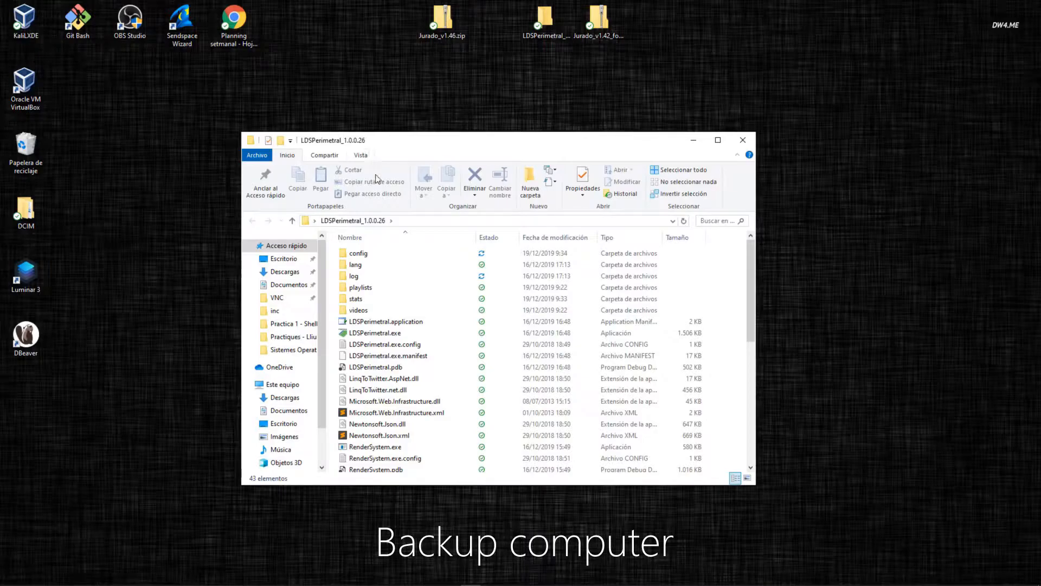
left_click(379, 333)
double_click(380, 336)
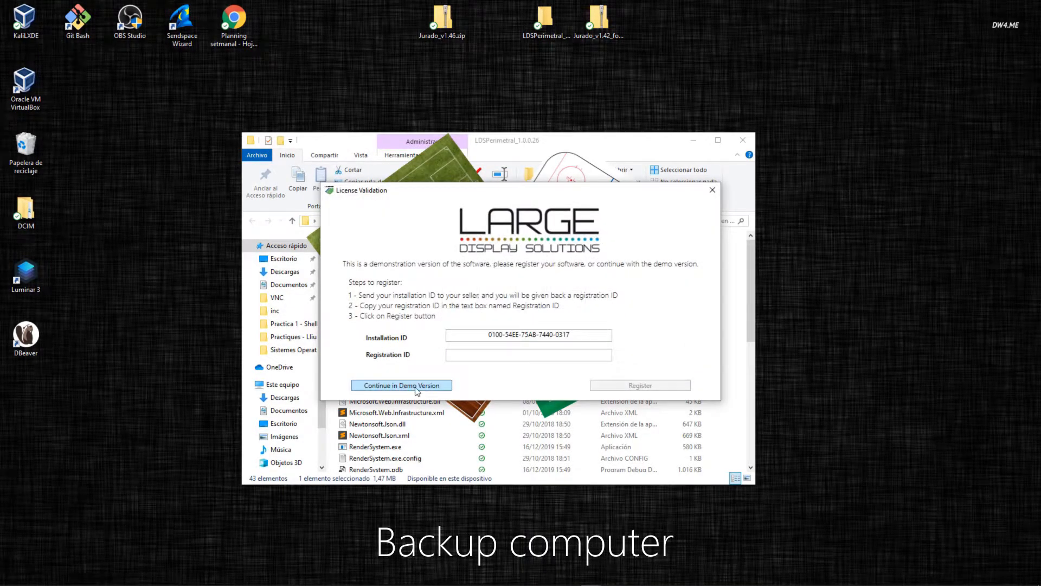
left_click(421, 387)
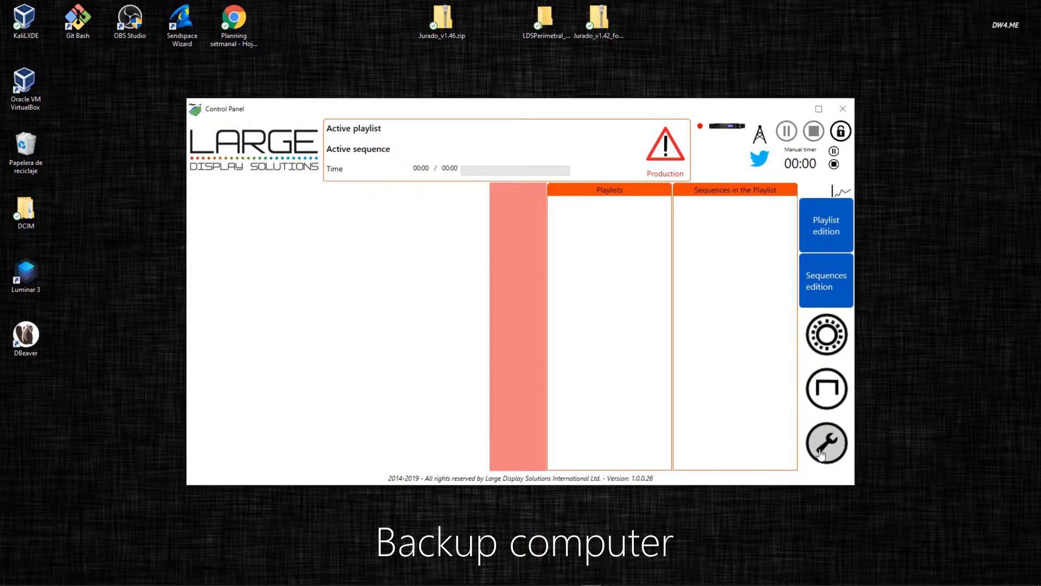
- Run the cabinet order test from the perimeter system definition, end it and close the definition with its settings saved
left_click(828, 399)
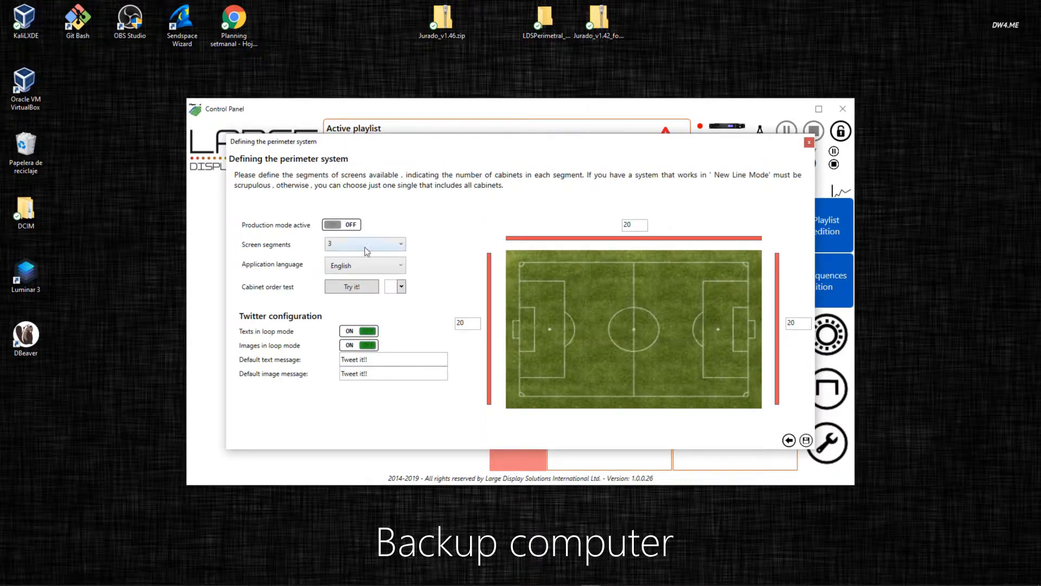
left_click(359, 288)
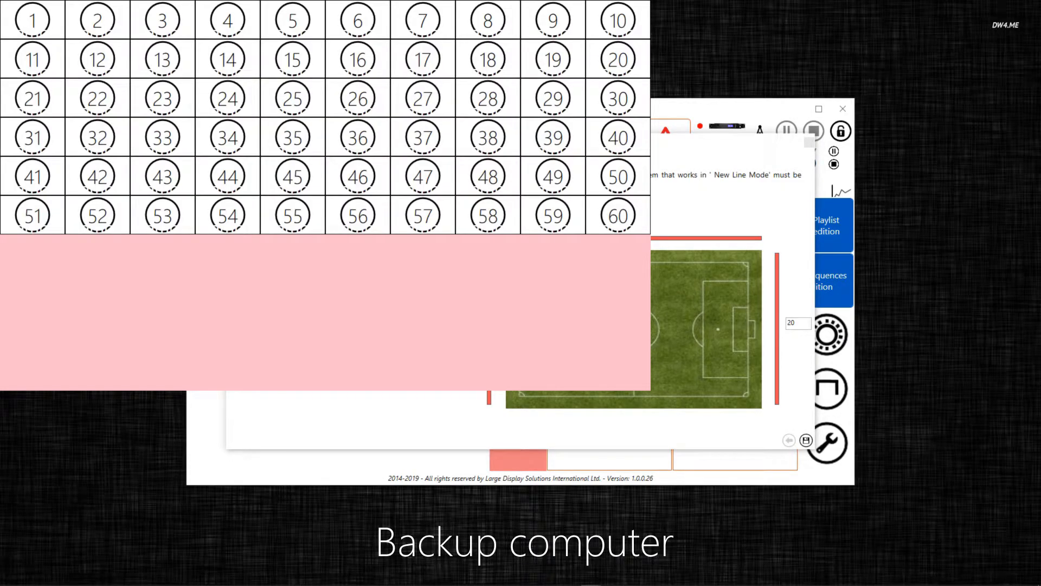
left_click(697, 152)
left_click(349, 289)
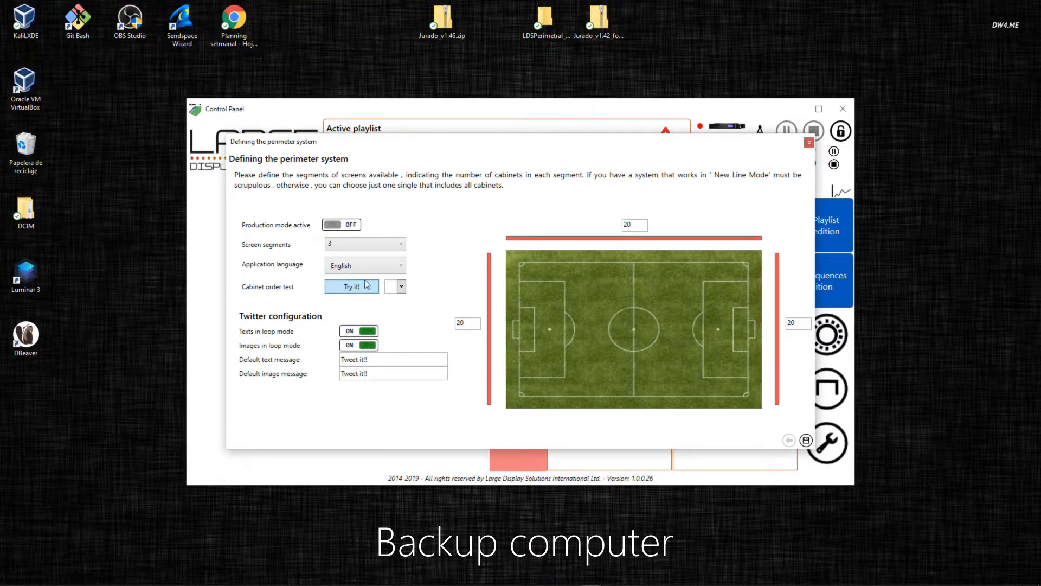
left_click(810, 144)
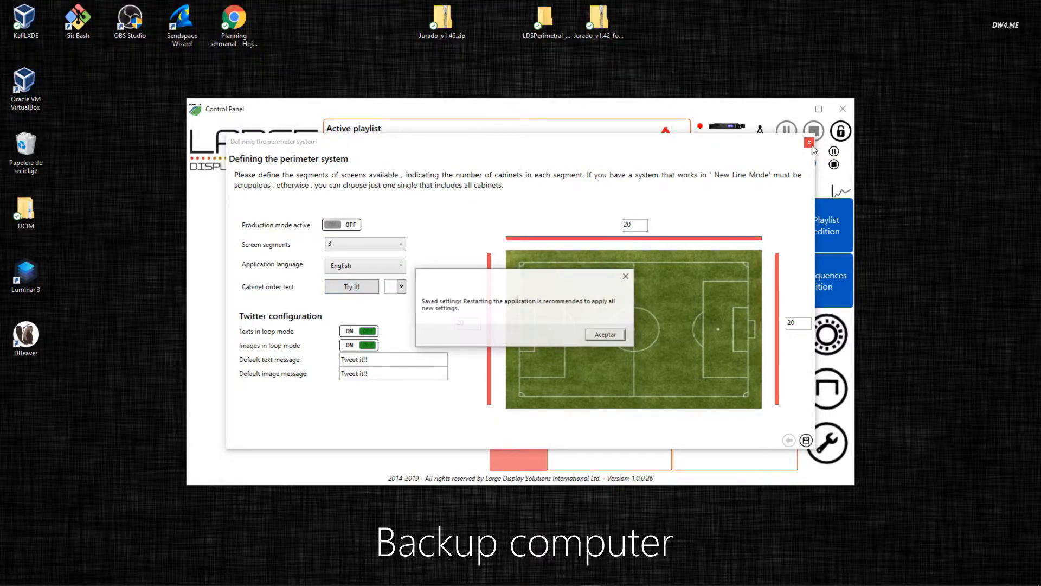
left_click(605, 335)
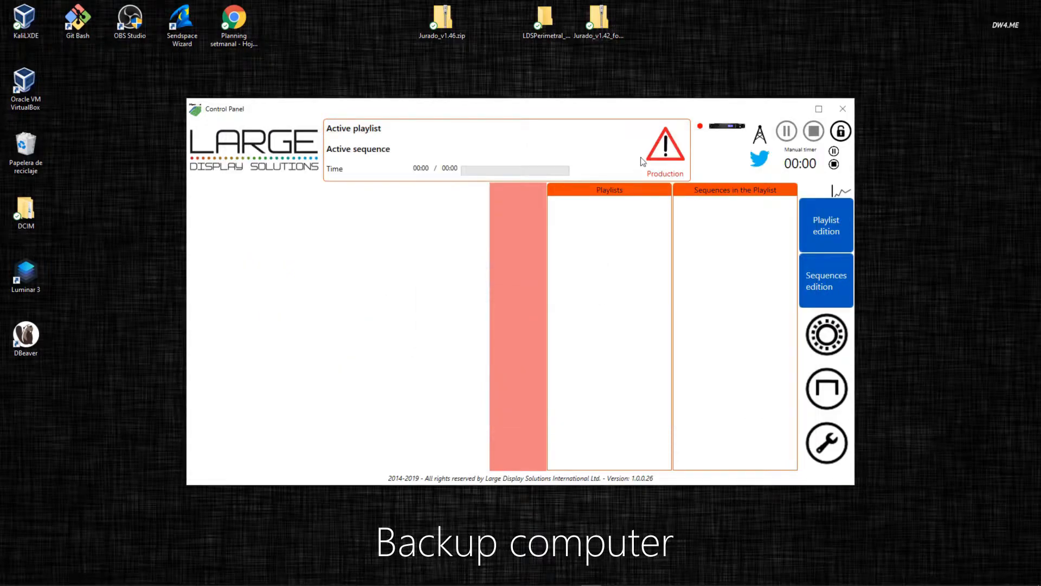
left_click_drag(643, 115, 628, 110)
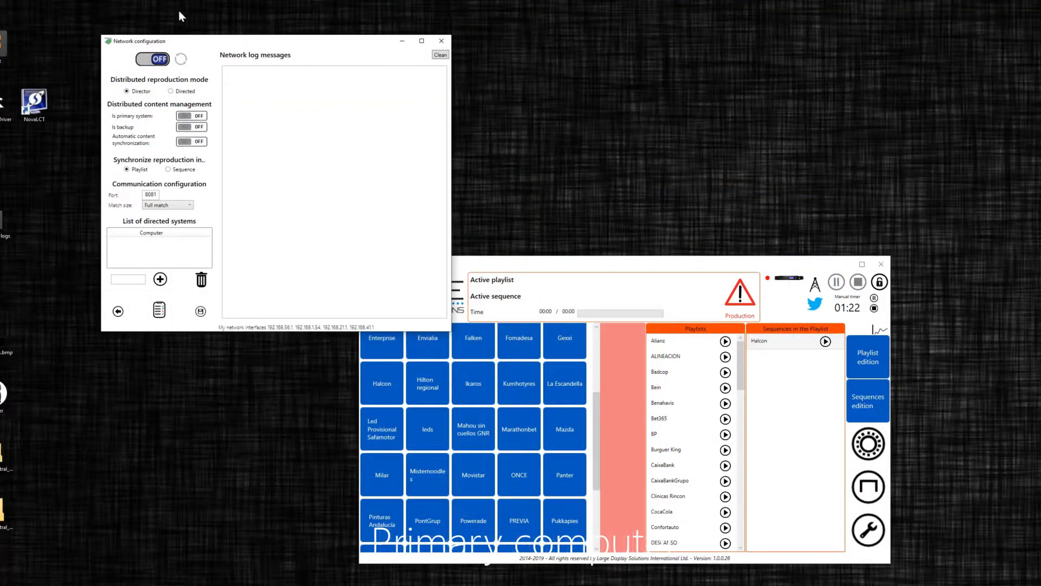
- On the primary computer, enable networking as primary system with reproduction synchronized by sequence, and save the network configuration
left_click(157, 60)
left_click_drag(233, 45, 546, 225)
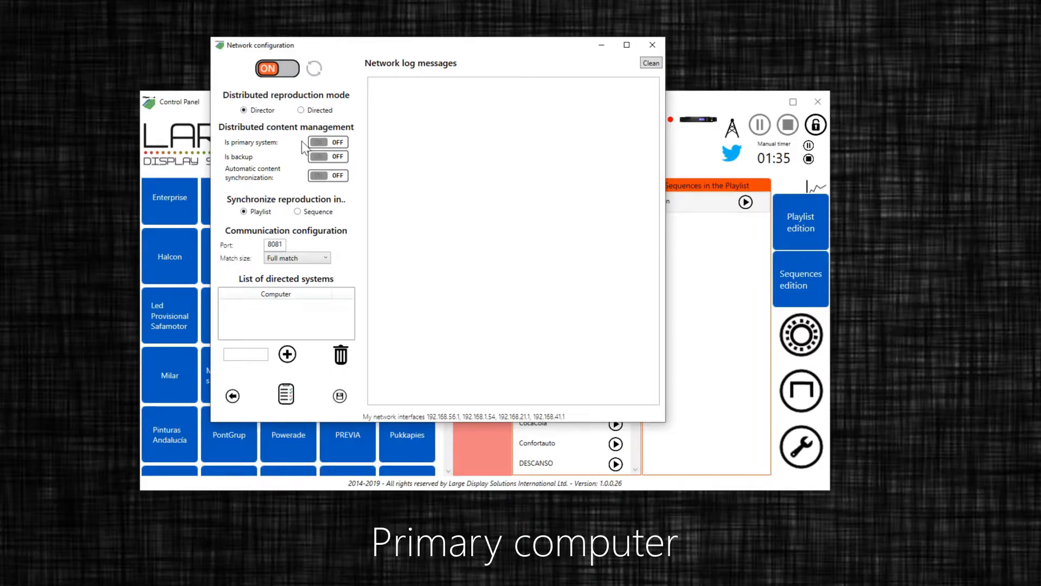
left_click(324, 142)
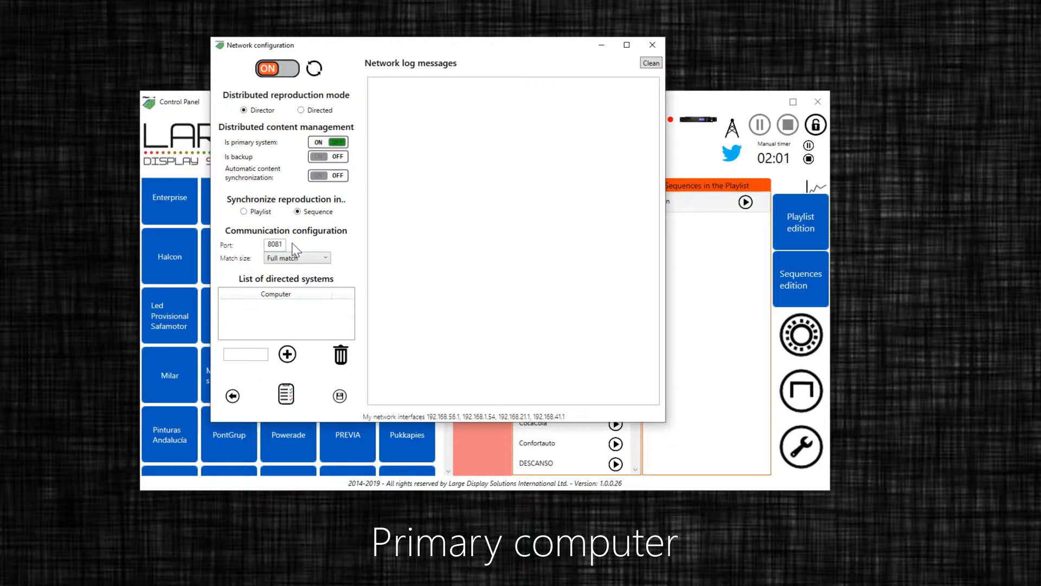
left_click(340, 396)
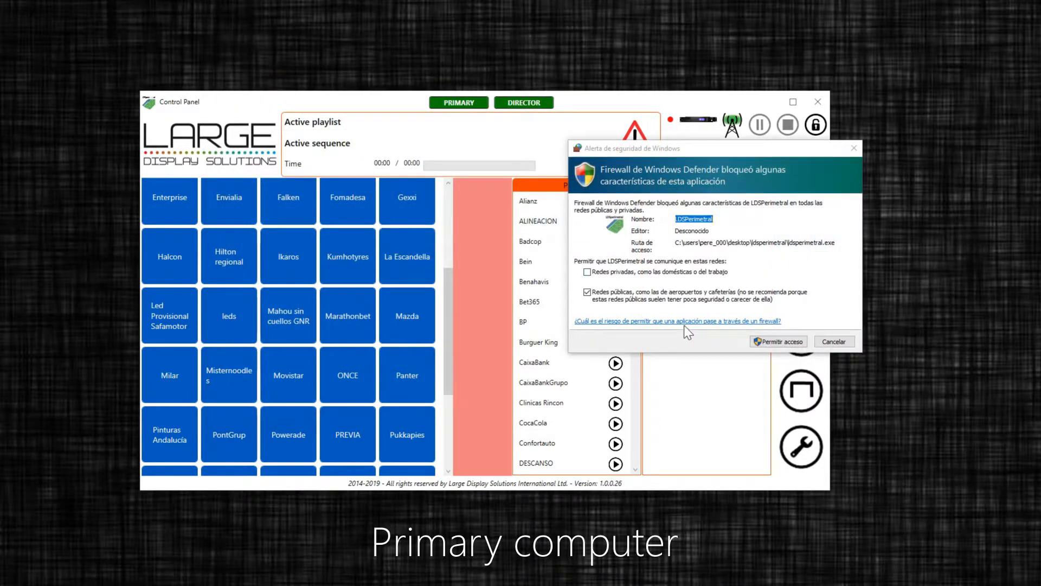
- Allow LDSPerimetral through the Windows Defender Firewall on public networks
left_click_drag(672, 149, 492, 159)
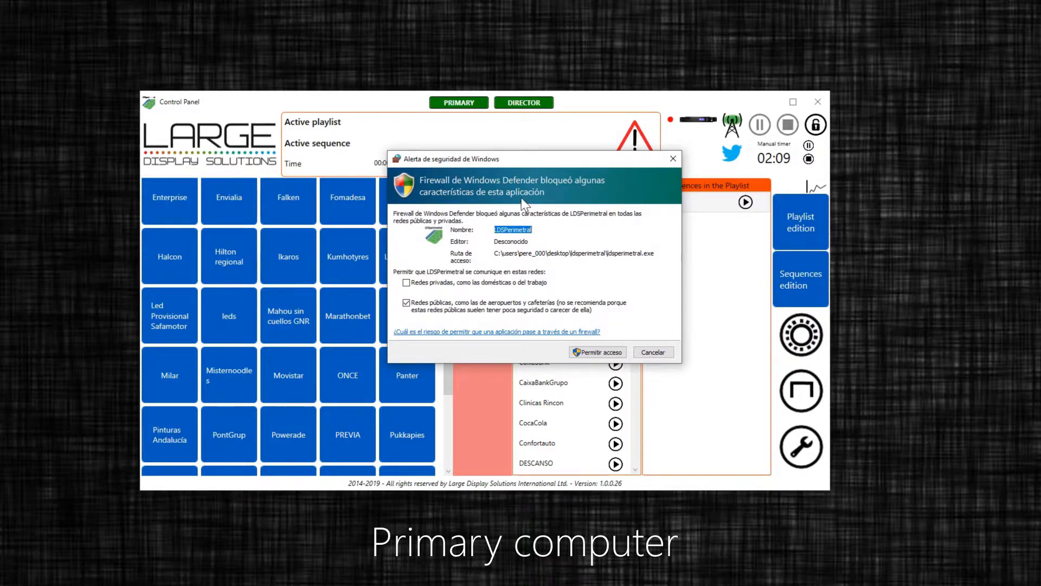
left_click(597, 351)
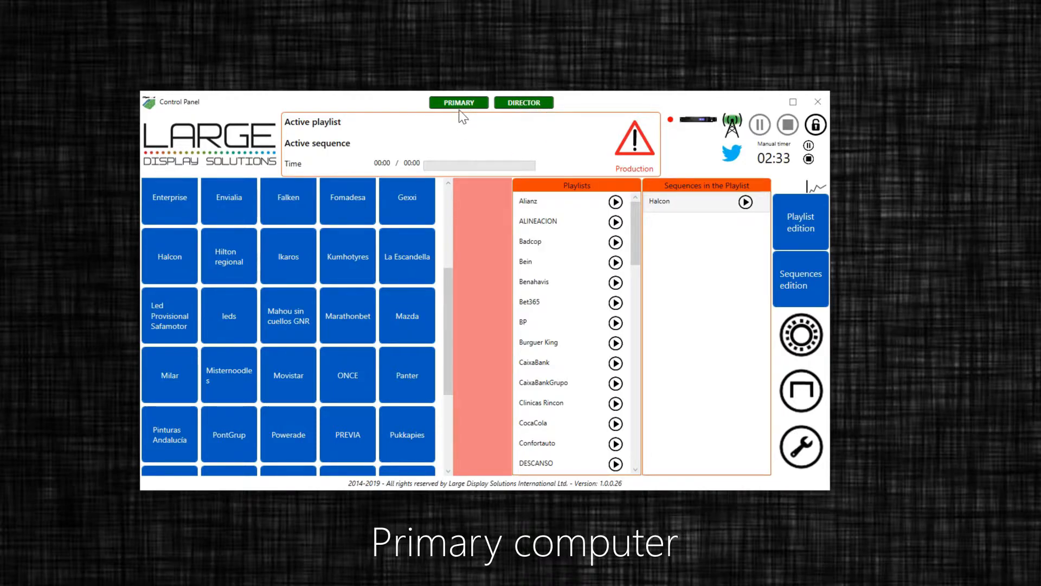
- Add the computer lenovopepo to the list of directed systems in the network configuration
left_click(733, 126)
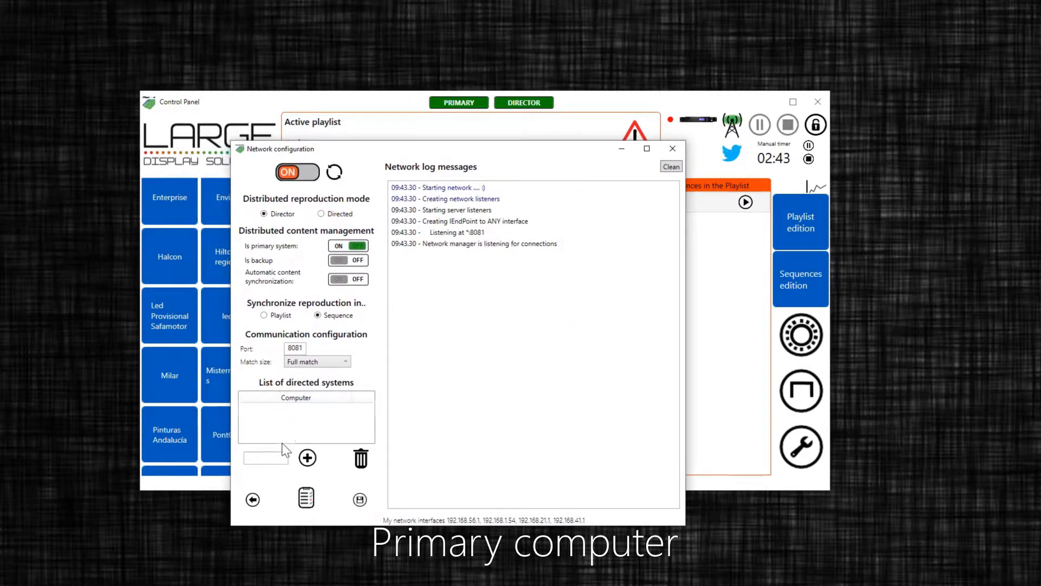
left_click(265, 458)
type("lenovopepo:")
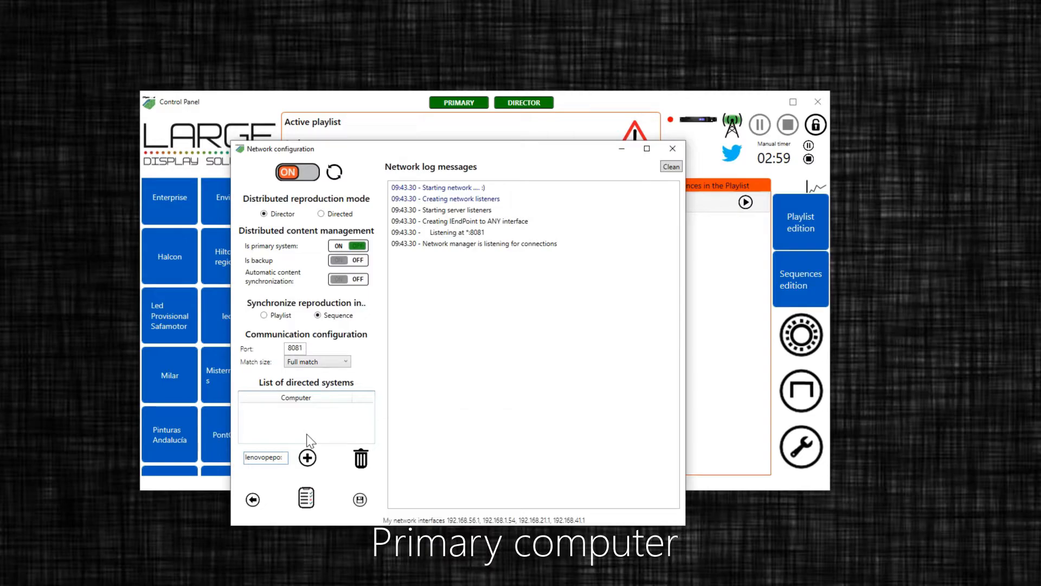
type("8018")
key("shift+Left")
key("shift+Left")
key("shift+Left")
key("shift+Left")
key("BackSpace")
key("BackSpace")
left_click(308, 459)
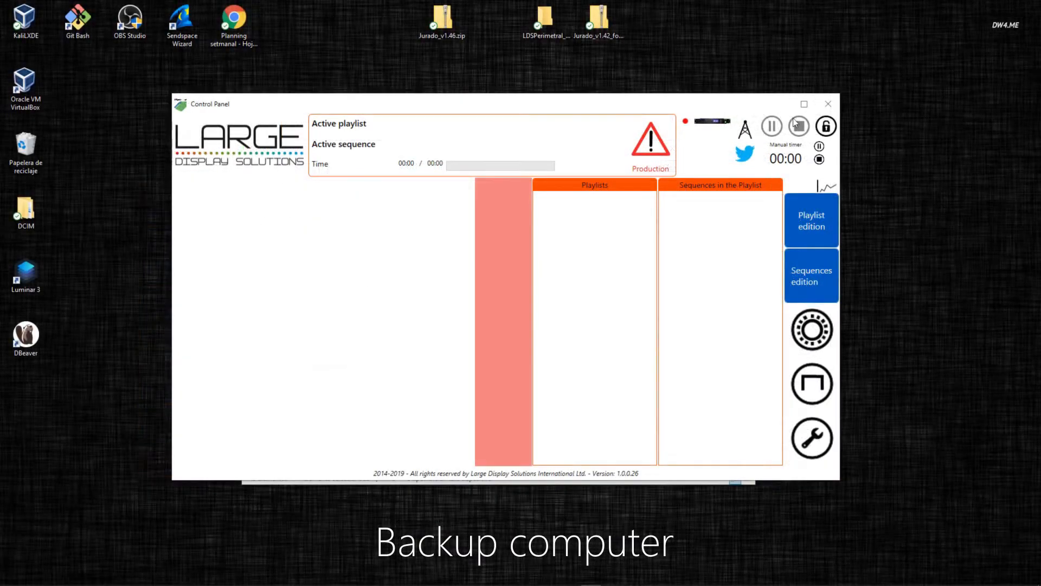
- On the backup computer, enable networking in Directed mode as a backup instead of a primary system, and save the network configuration
left_click(743, 131)
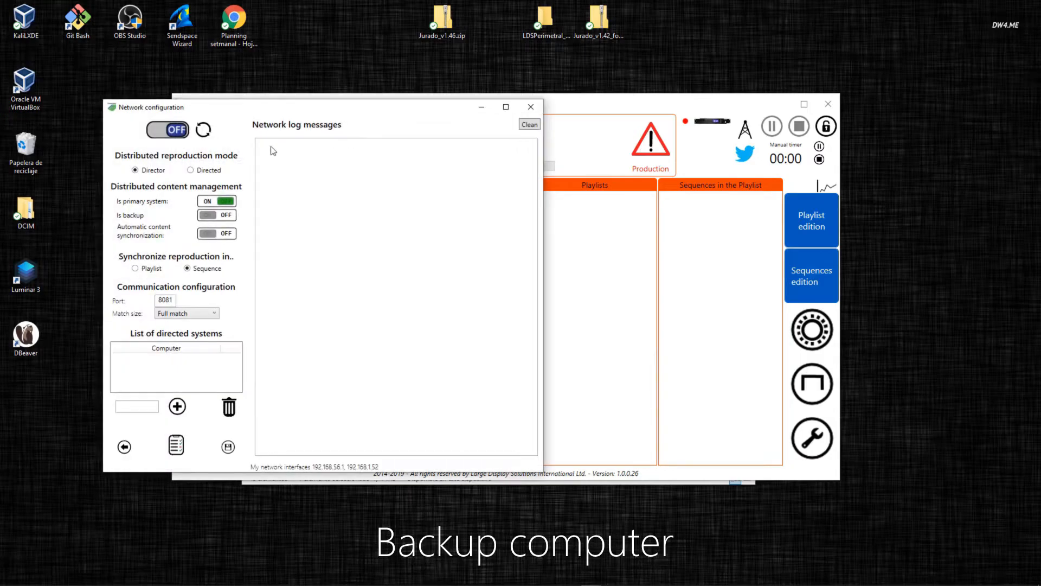
left_click(163, 132)
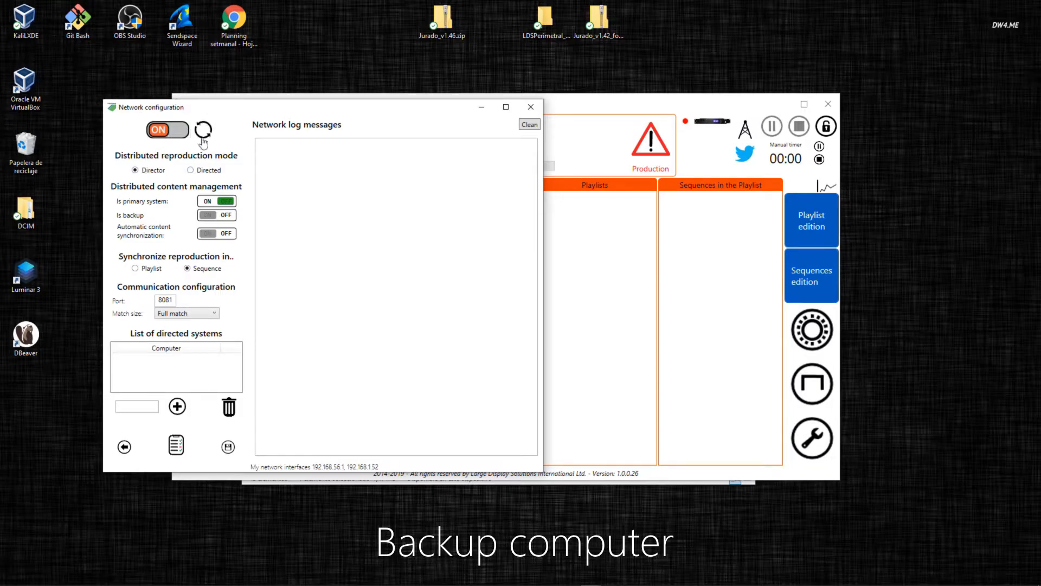
left_click(190, 171)
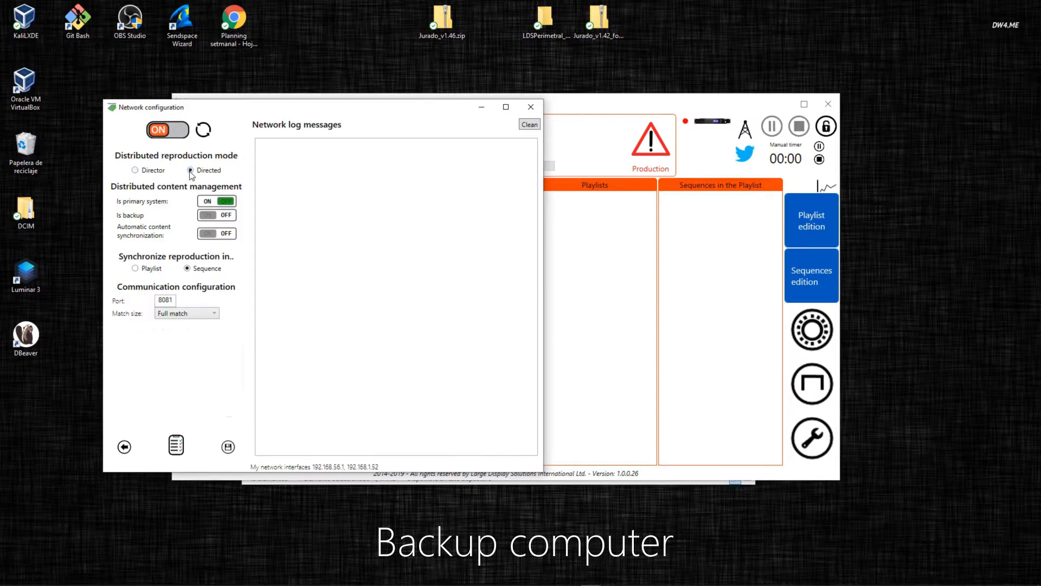
left_click(207, 217)
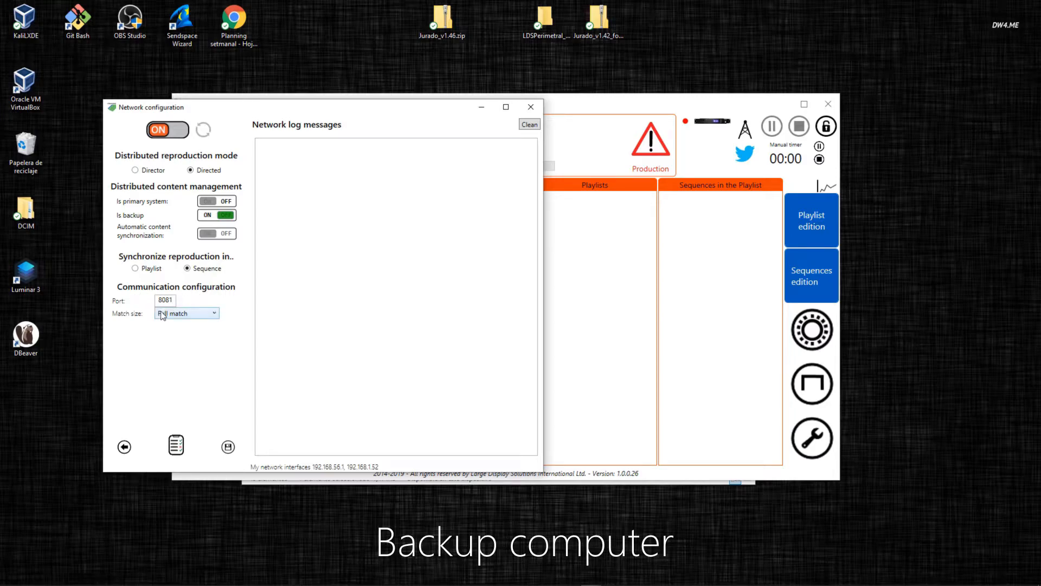
left_click(228, 448)
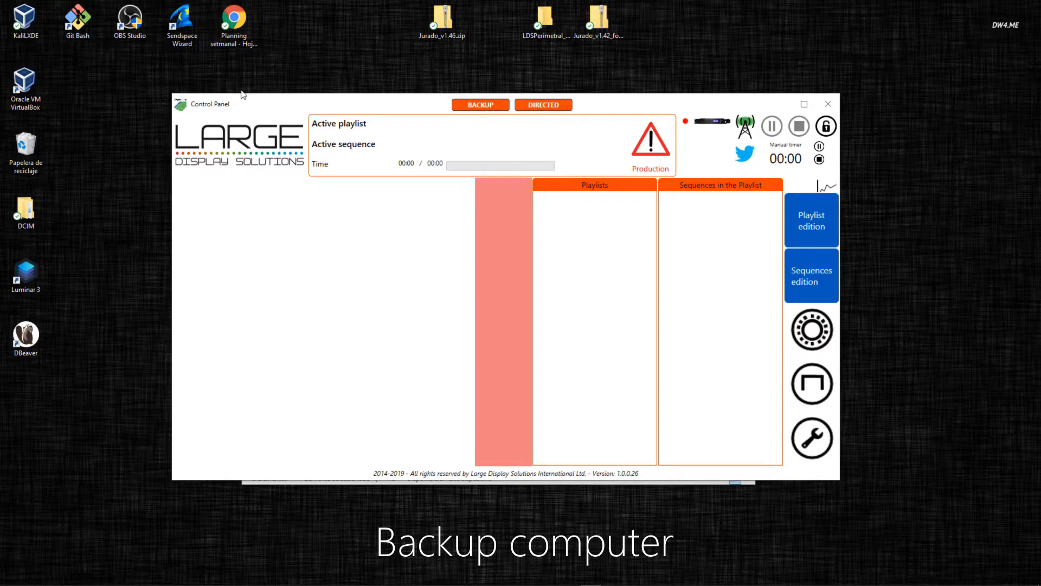
- Reopen the network configuration on the backup computer and examine its network log messages
left_click(747, 127)
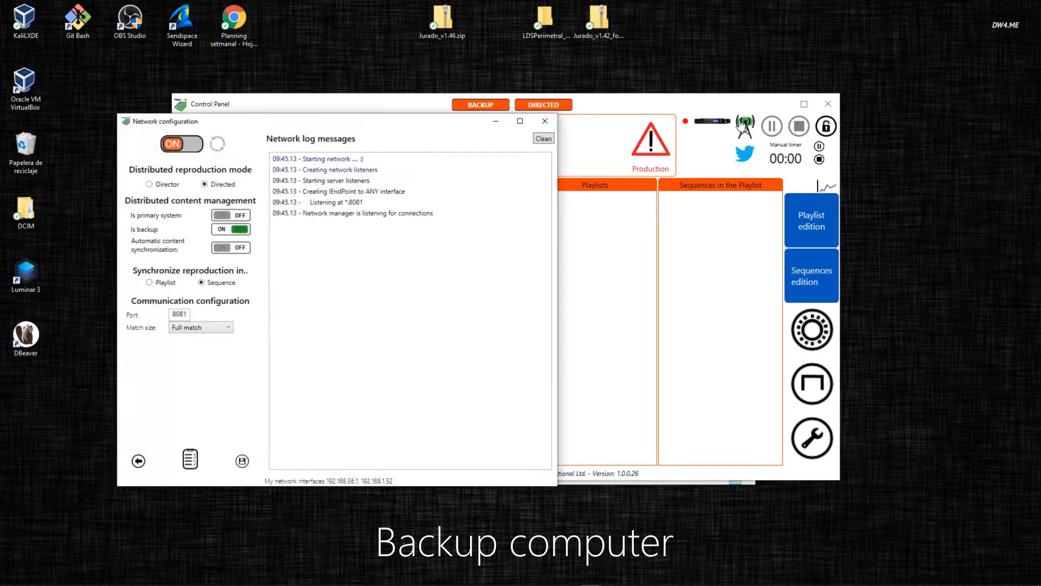
left_click_drag(401, 121, 365, 53)
left_click(291, 113)
left_click(373, 90)
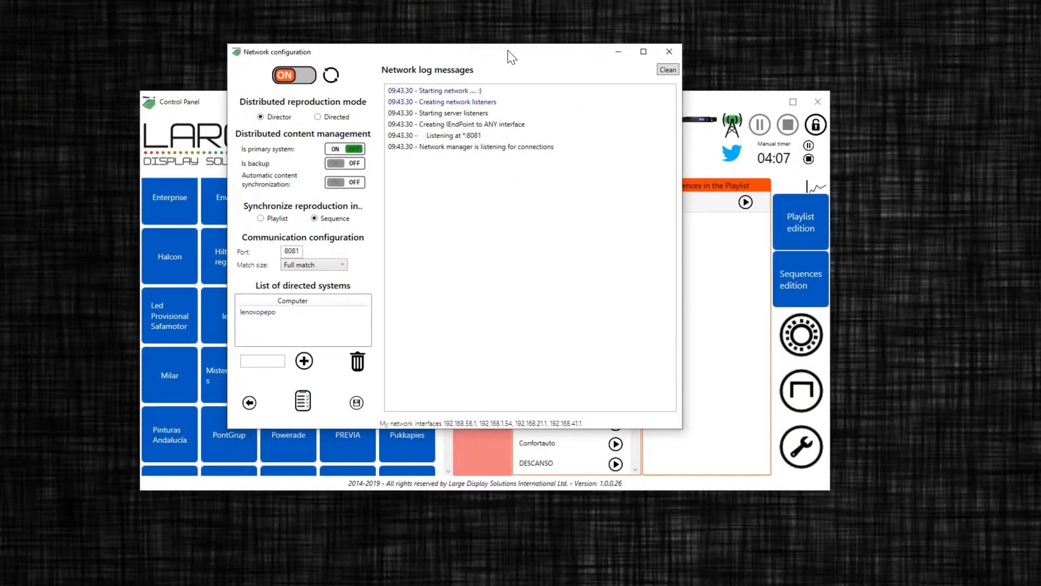
- From the primary computer, ping the directed system lenovopepo several times and check its response times in the network log
left_click(306, 406)
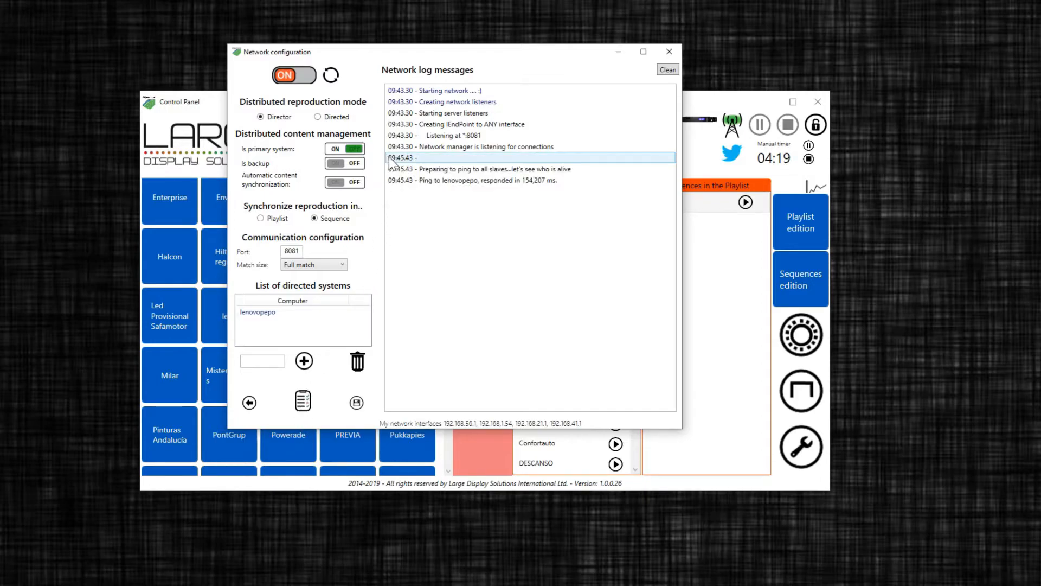
left_click(399, 182)
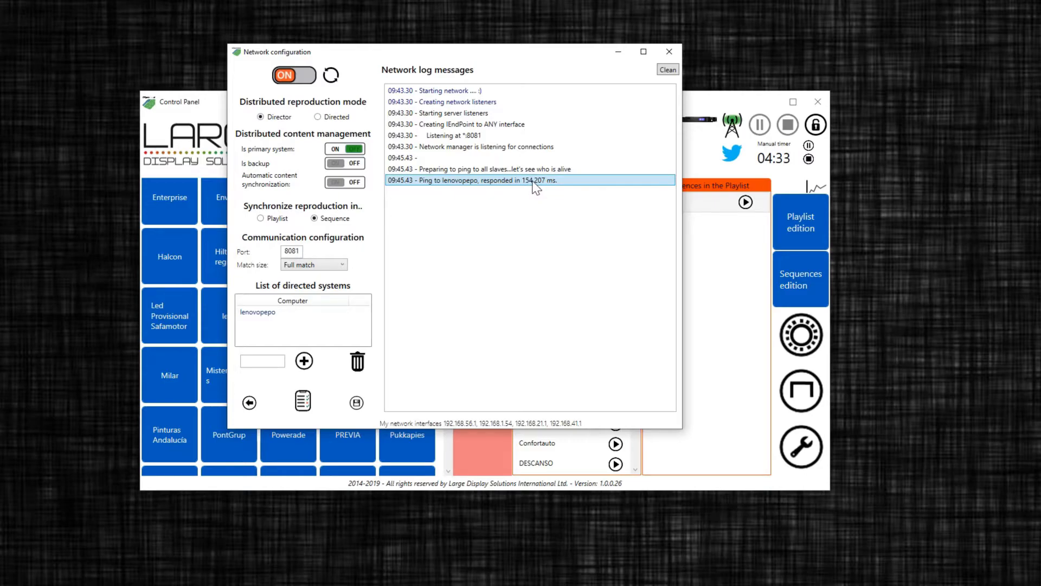
left_click(303, 404)
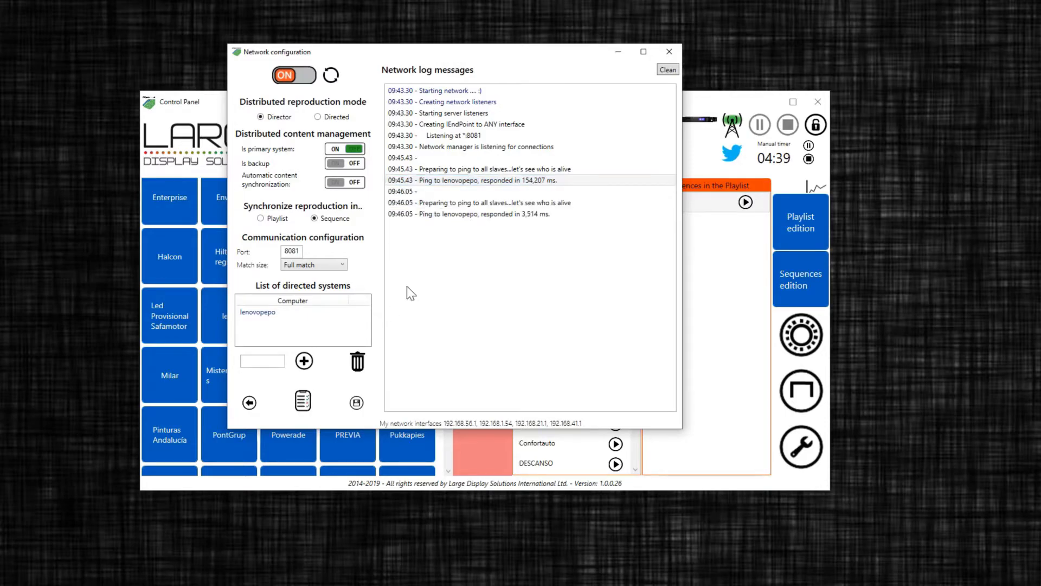
left_click(526, 217)
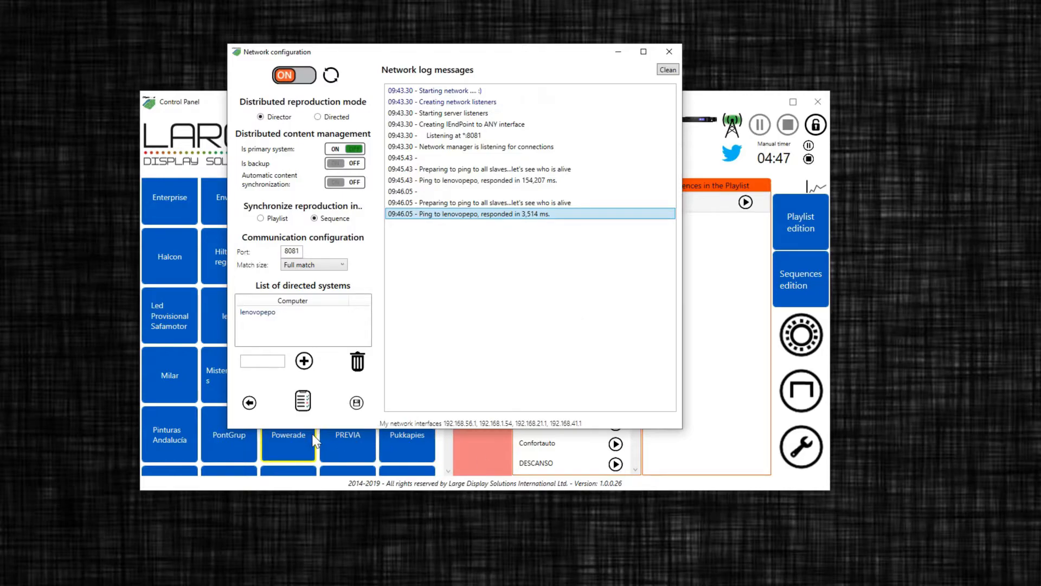
left_click(307, 400)
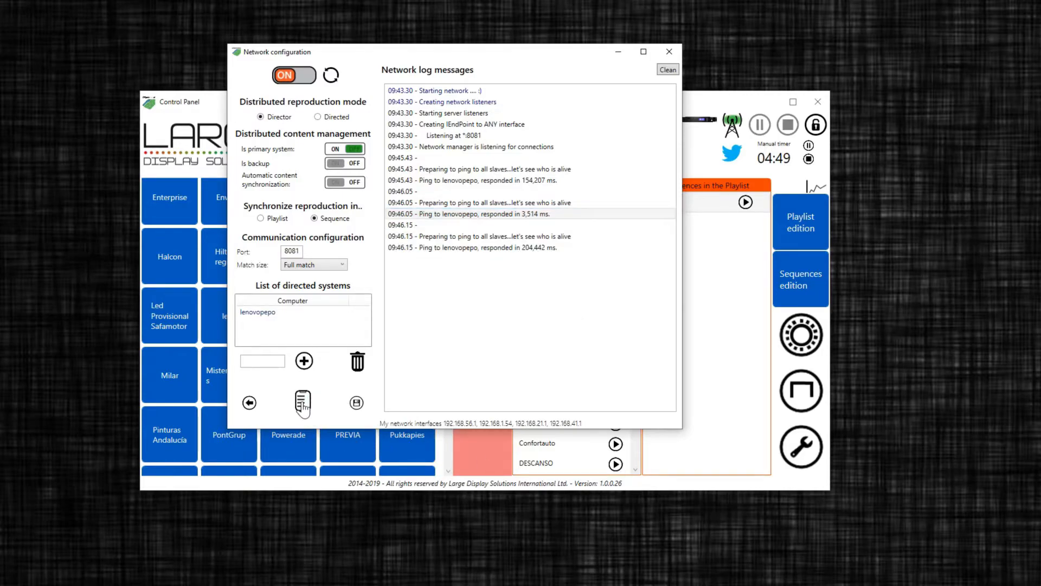
left_click(303, 404)
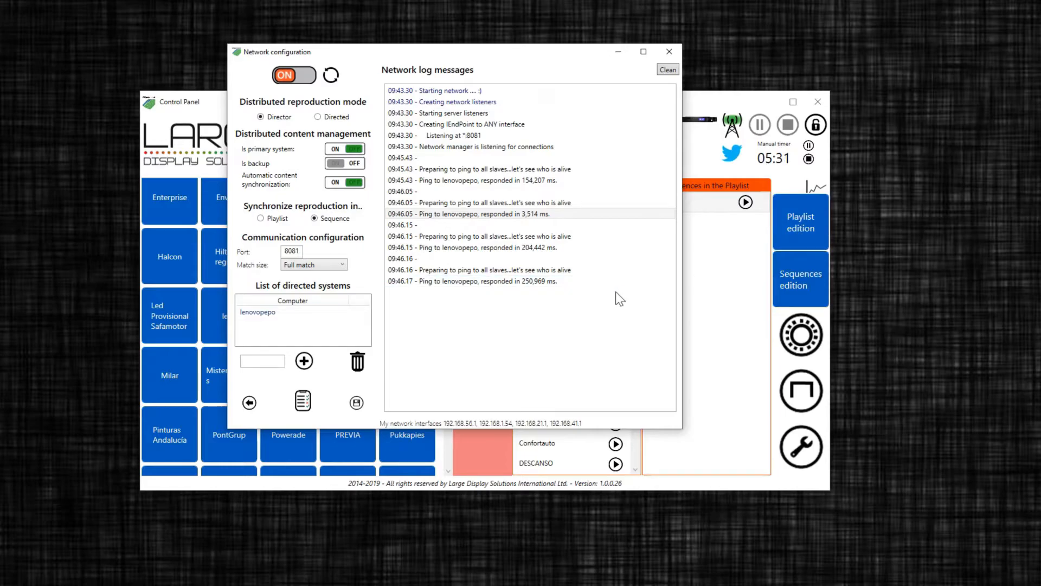
- With automatic content synchronization enabled on the primary computer, try to synchronize the backup systems and save the network configuration
left_click(335, 74)
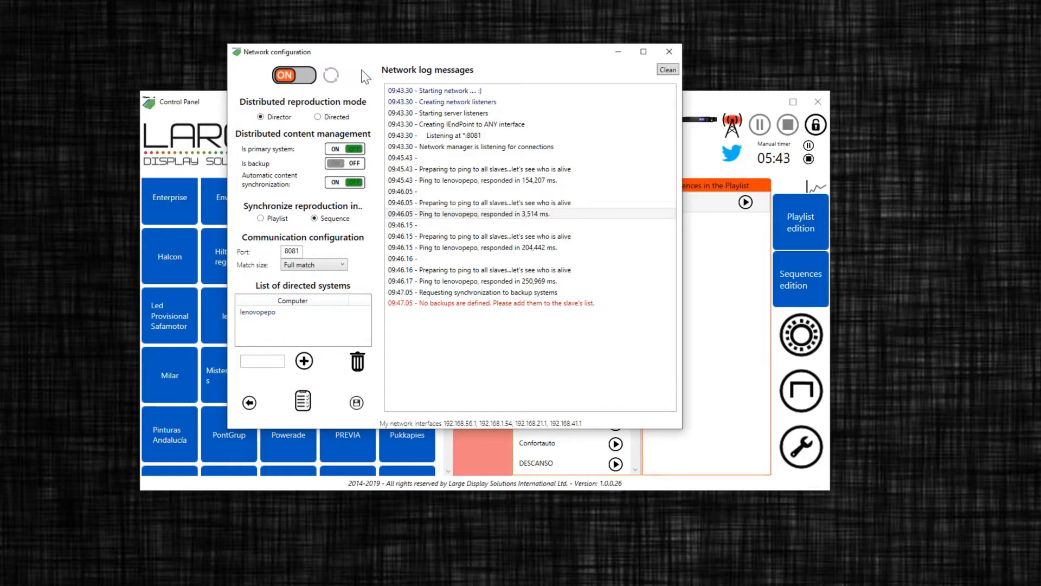
left_click(280, 312)
left_click(357, 402)
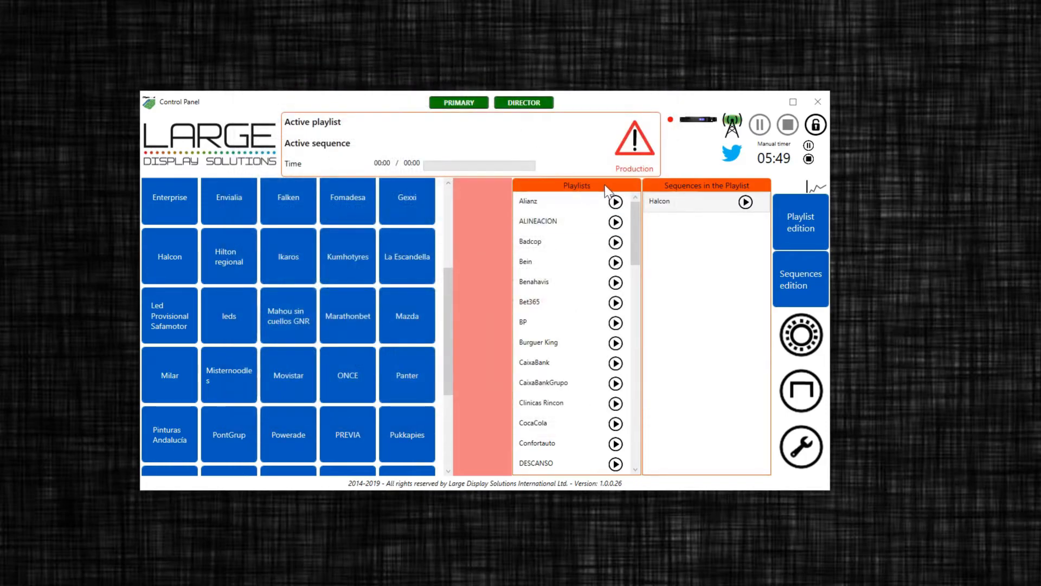
- Reopen the primary computer's network configuration, synchronize its content to the backup and check the end of the transfer log
left_click(732, 126)
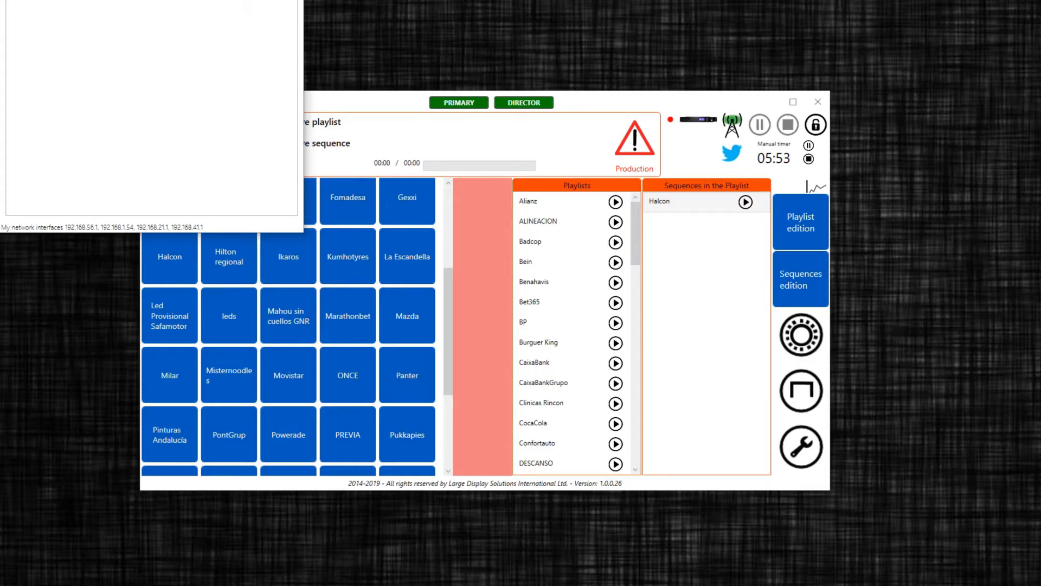
left_click_drag(23, 0, 405, 50)
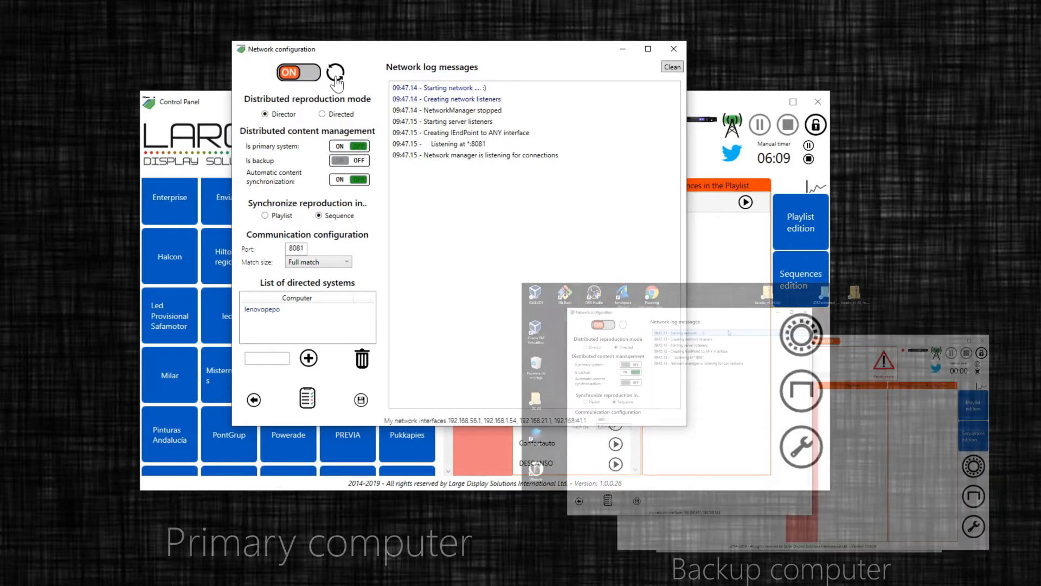
left_click(336, 75)
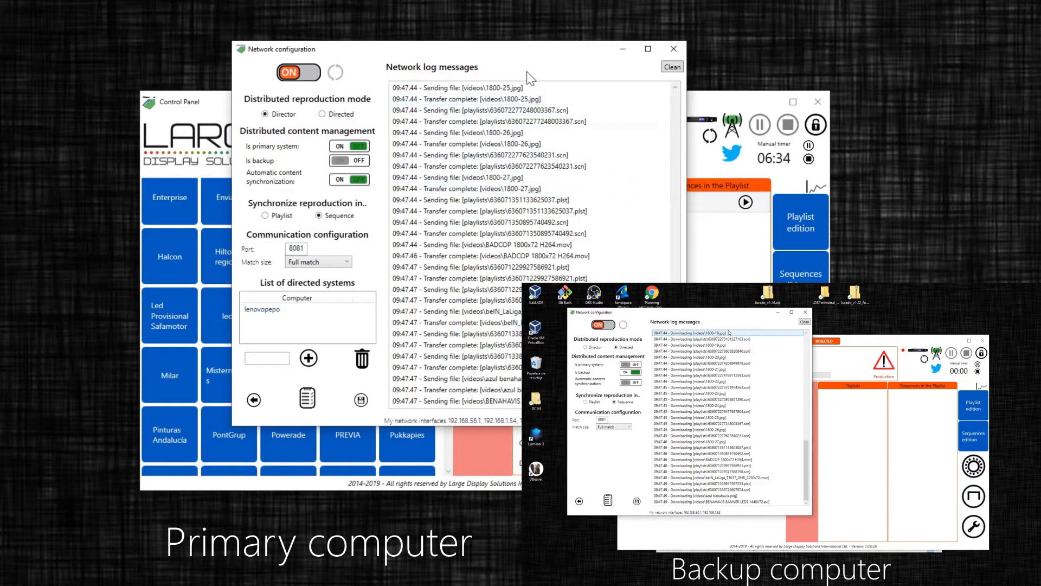
left_click_drag(504, 48, 334, 1)
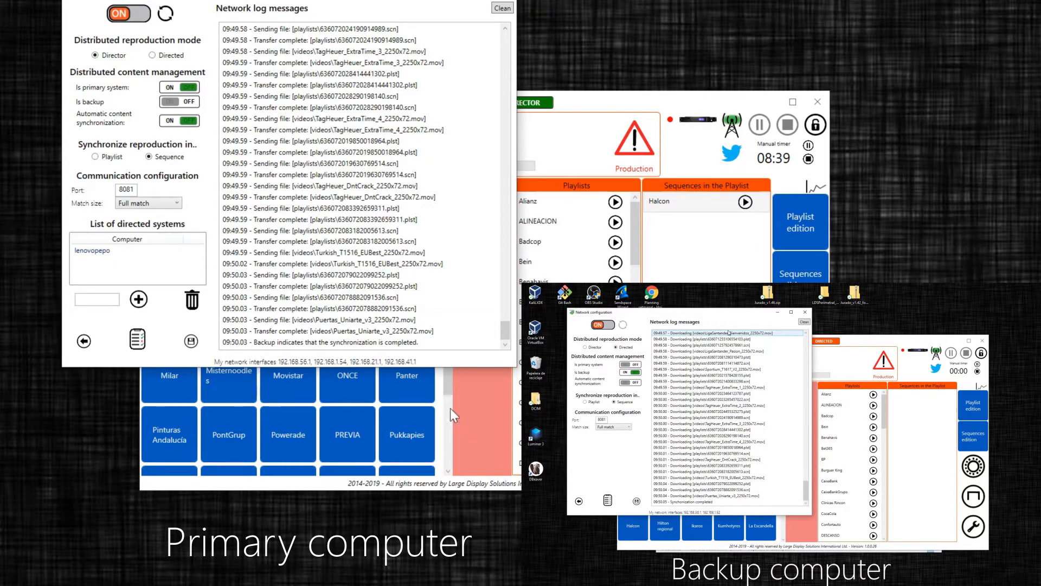
left_click(318, 344)
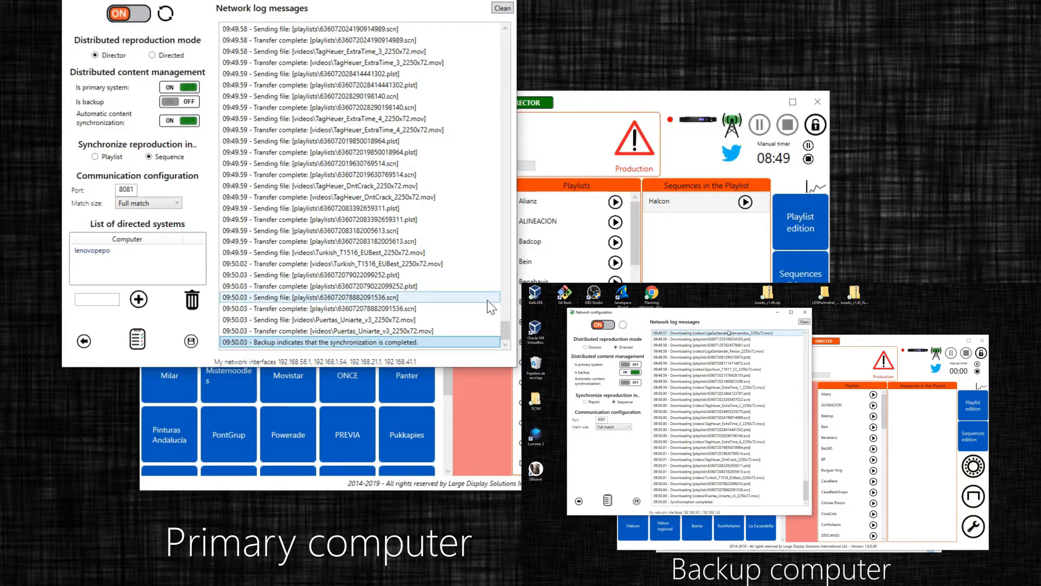
- On the backup computer, close the network configuration without saving and examine the transferred playlists, including the sequences in Alianz and ALINEACION
left_click(805, 313)
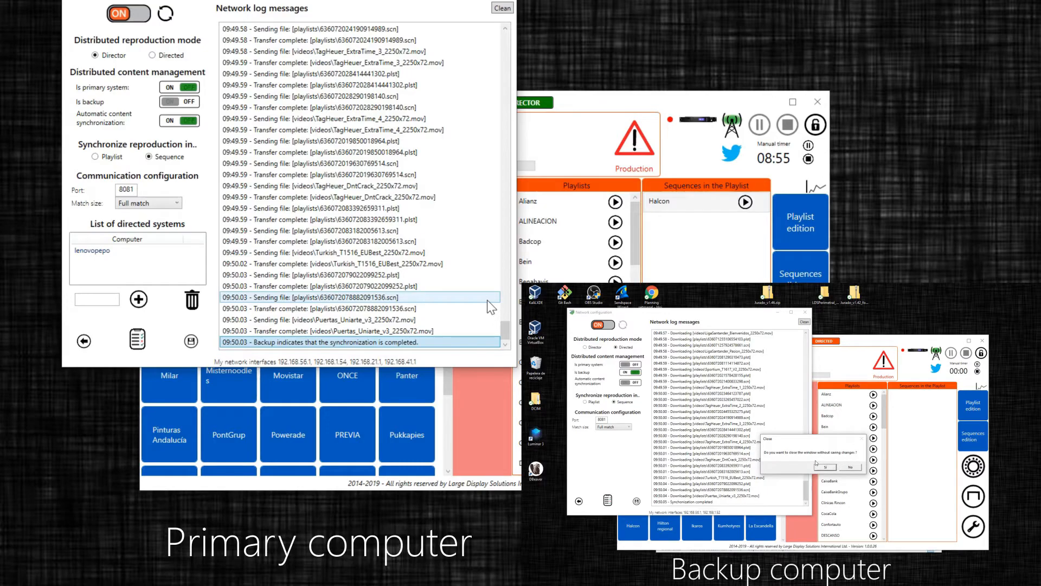
left_click(824, 467)
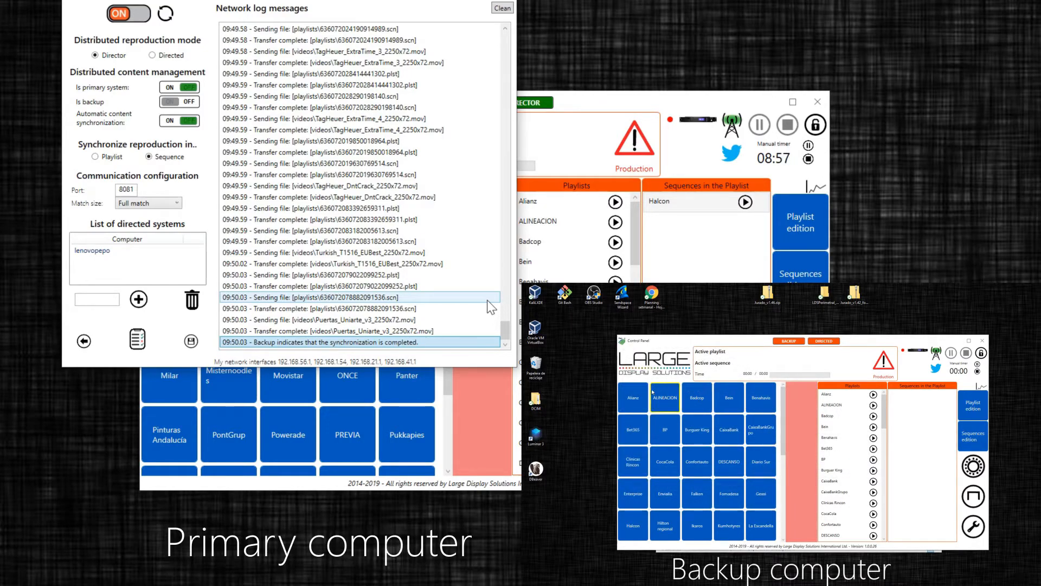
scroll(744, 429, "down", 3)
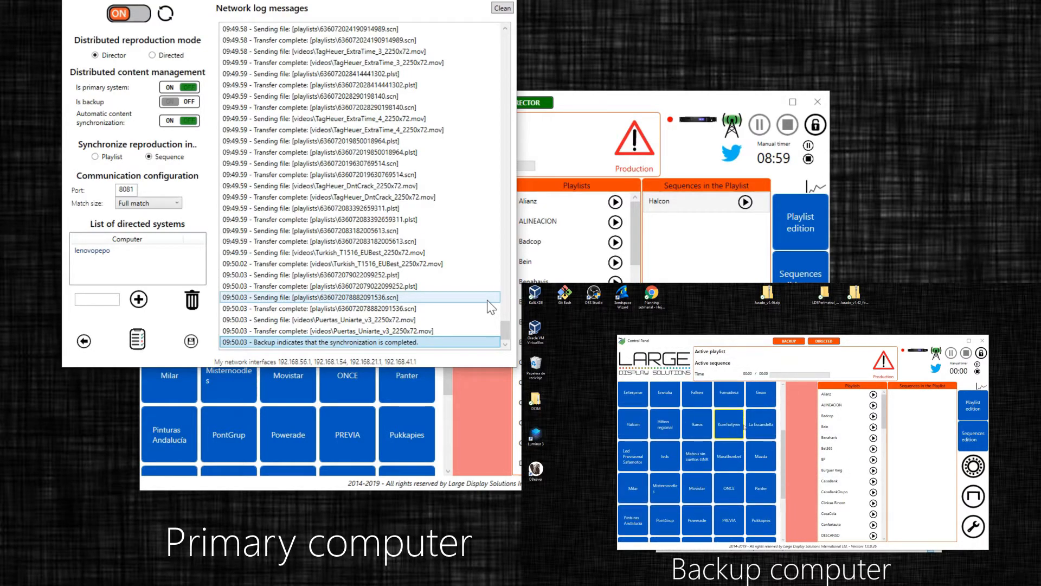
scroll(744, 430, "up", 3)
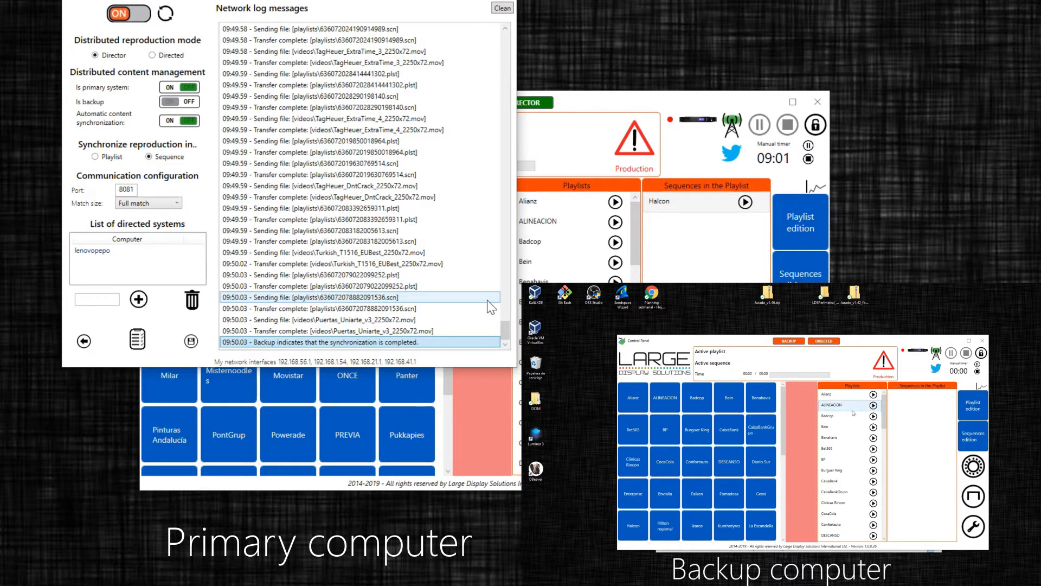
left_click(830, 416)
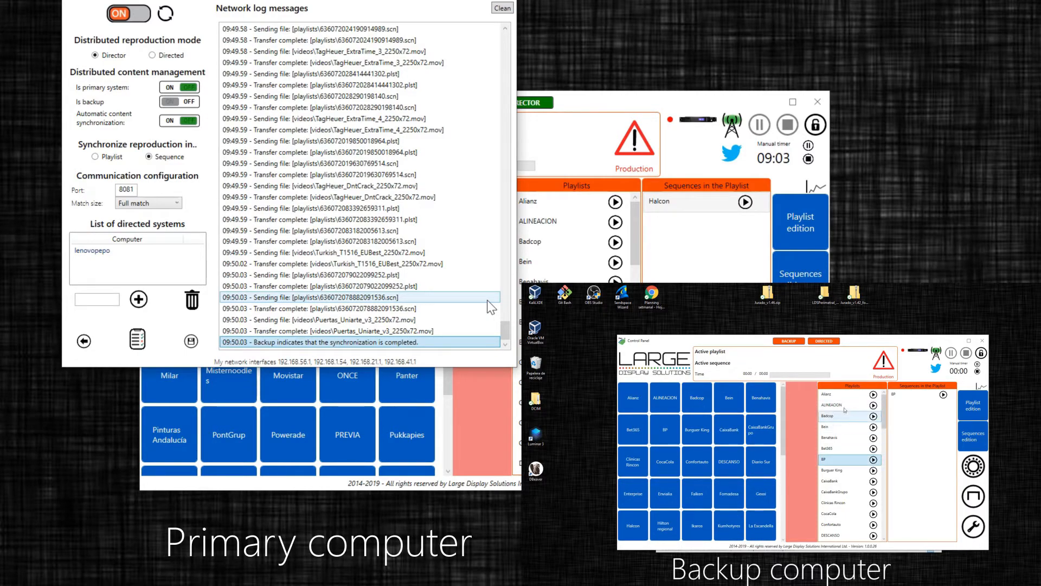
left_click(830, 394)
left_click(836, 408)
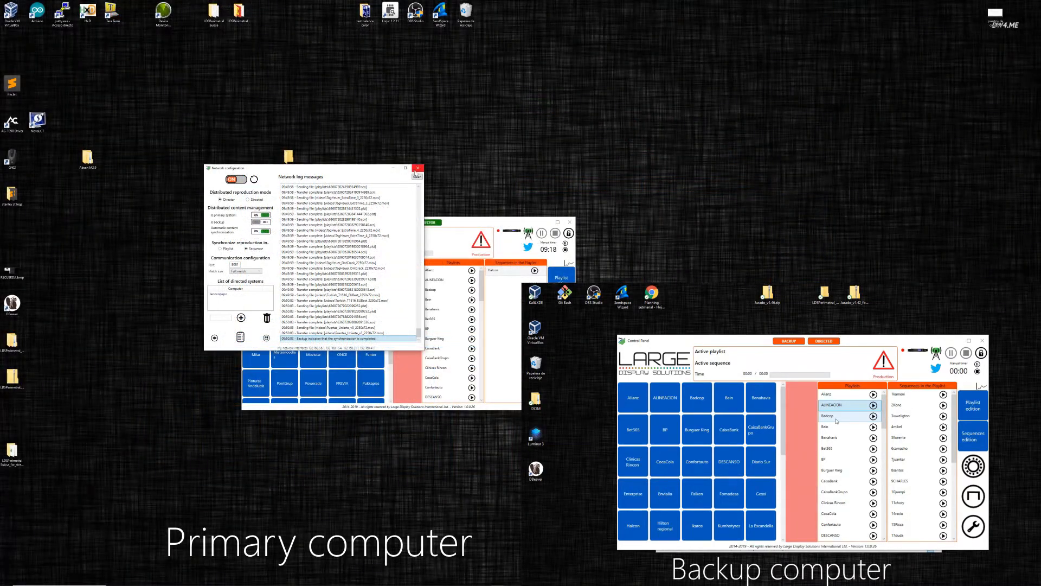
- On the primary computer, close the network configuration without saving, and open a sequence in the sequence editor and exit with changes saved
left_click(418, 169)
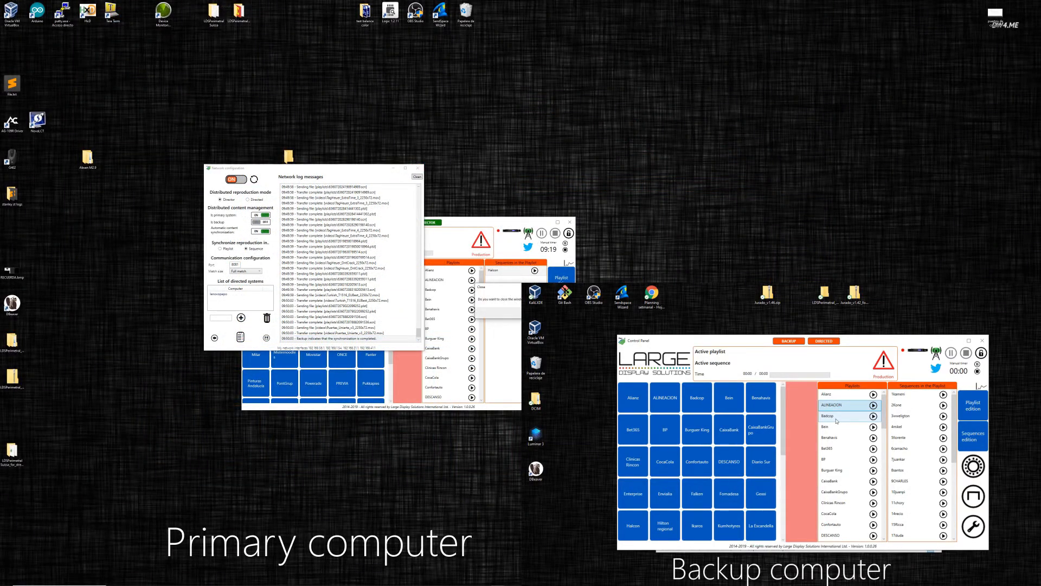
left_click(531, 313)
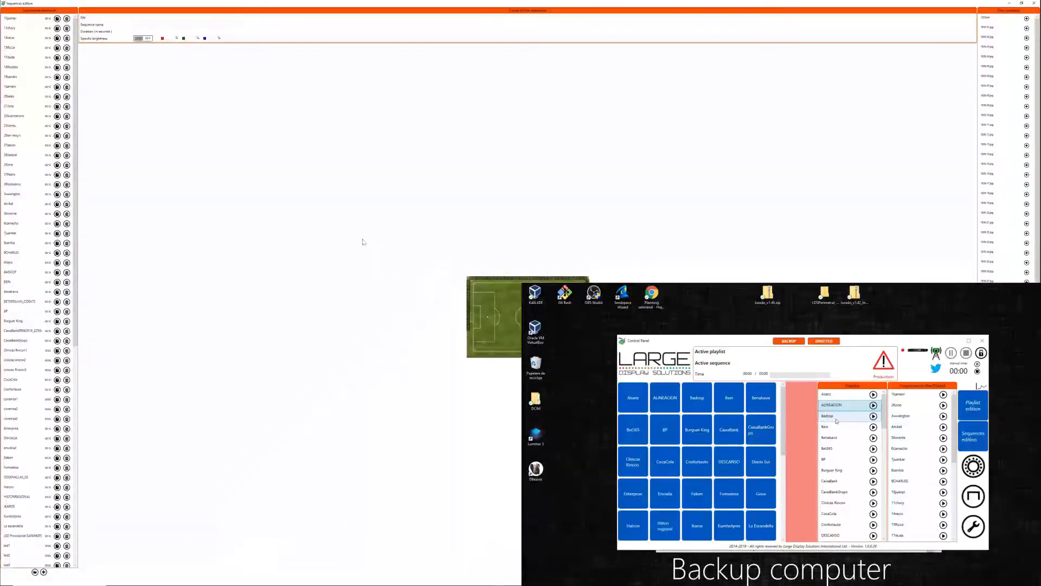
left_click(20, 106)
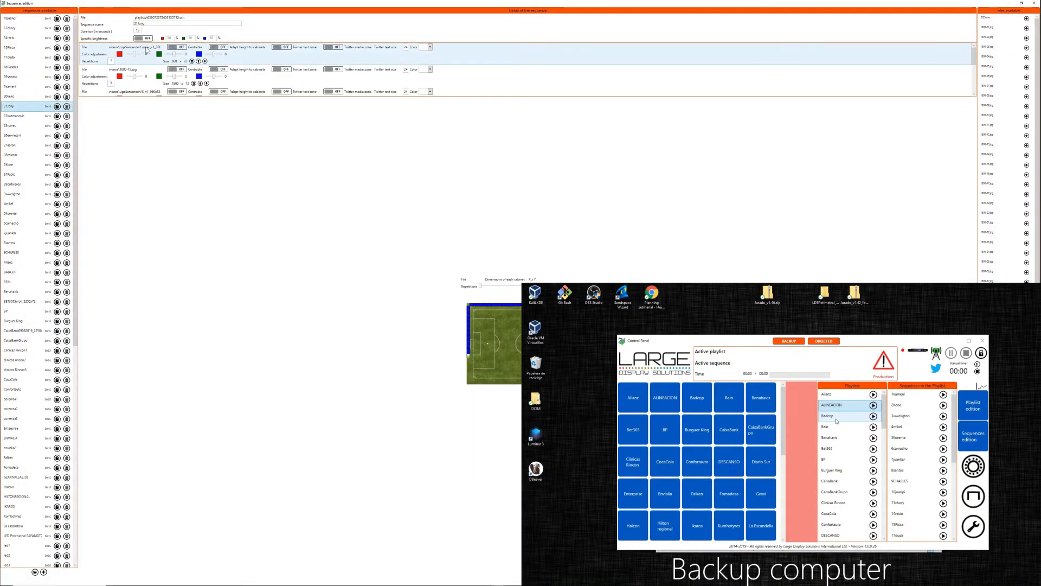
left_click(1036, 4)
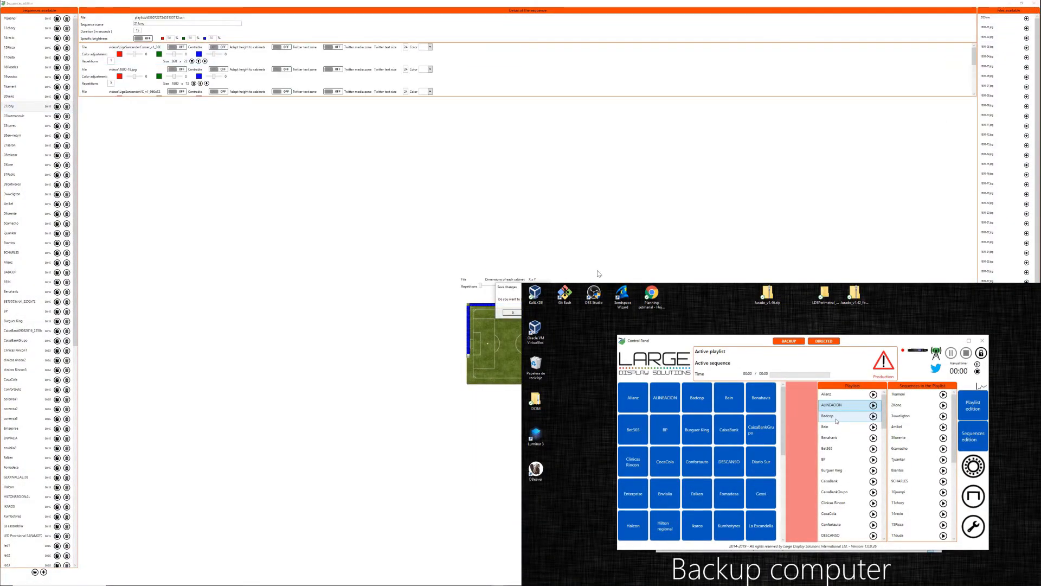
left_click(513, 313)
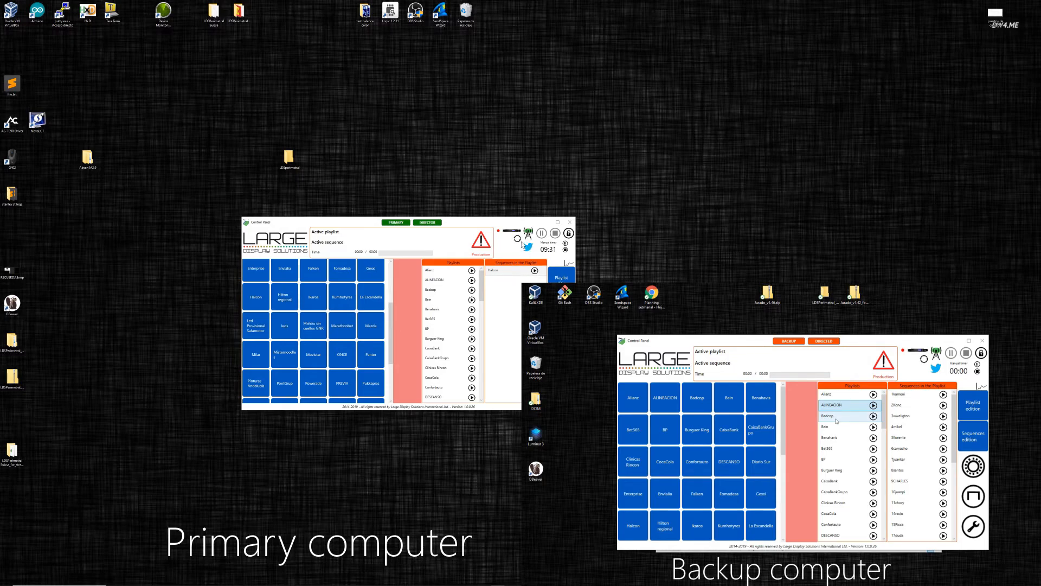
- Play the Alianz playlist and switch to CaixaBankGrupo from the primary computer to test synchronized playback on the backup
scroll(292, 311, "up", 5)
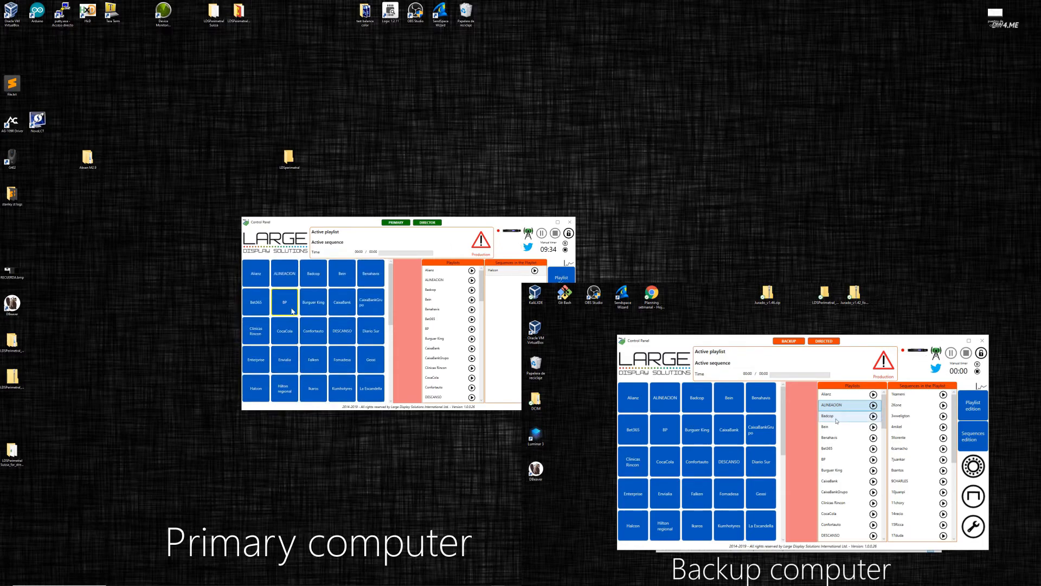
left_click(258, 275)
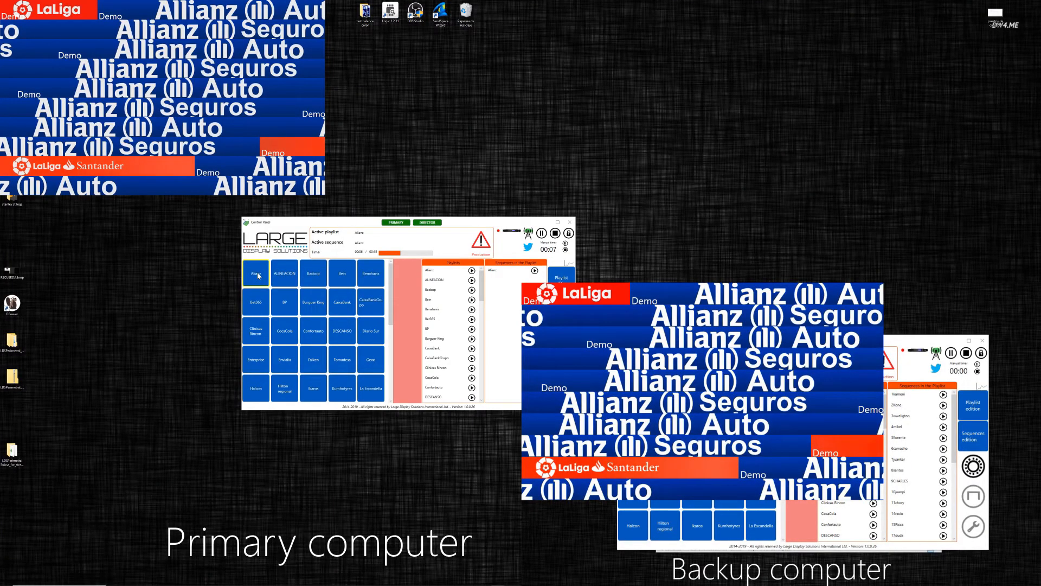
left_click(371, 305)
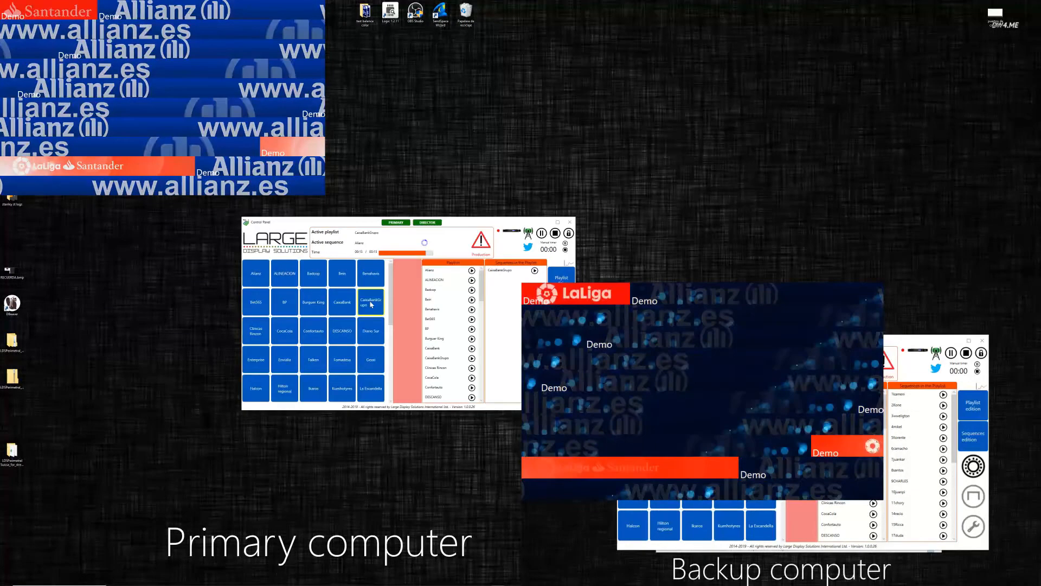